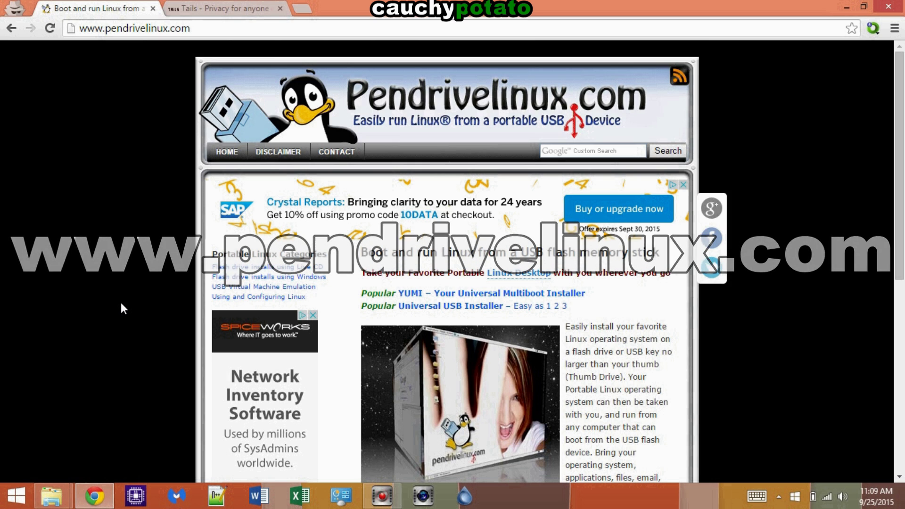
Follow the 'Universal USB Installer – Easy as 1 2 3' link on pendrivelinux.com.
{"action": "left_click", "coordinate": [417, 306]}
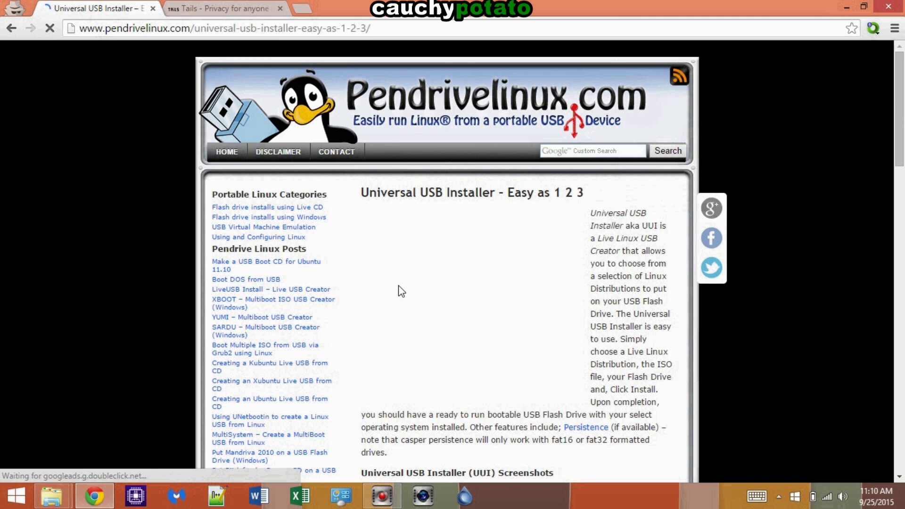
{"action": "scroll", "coordinate": [398, 292], "scroll_direction": "down", "scroll_amount": 1}
{"action": "scroll", "coordinate": [398, 285], "scroll_direction": "down", "scroll_amount": 2}
{"action": "scroll", "coordinate": [398, 285], "scroll_direction": "down", "scroll_amount": 3}
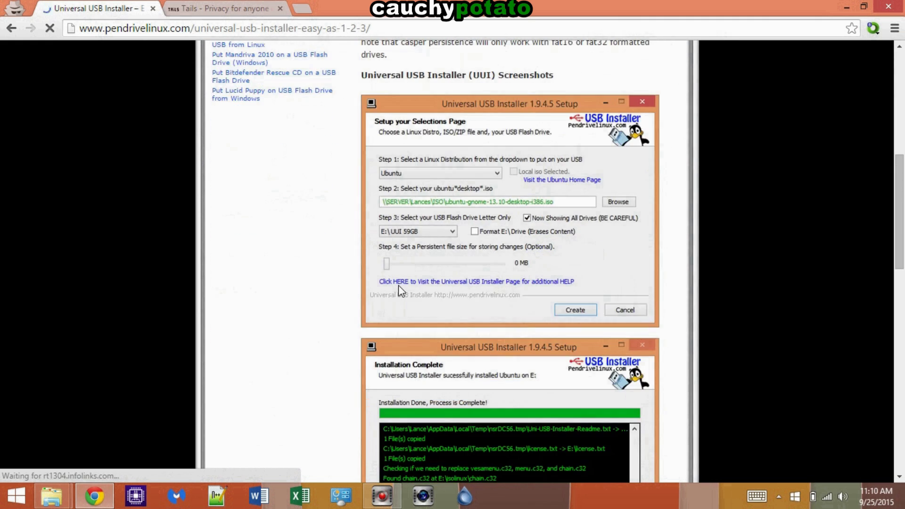
{"action": "scroll", "coordinate": [398, 285], "scroll_direction": "down", "scroll_amount": 4}
{"action": "scroll", "coordinate": [398, 284], "scroll_direction": "down", "scroll_amount": 1}
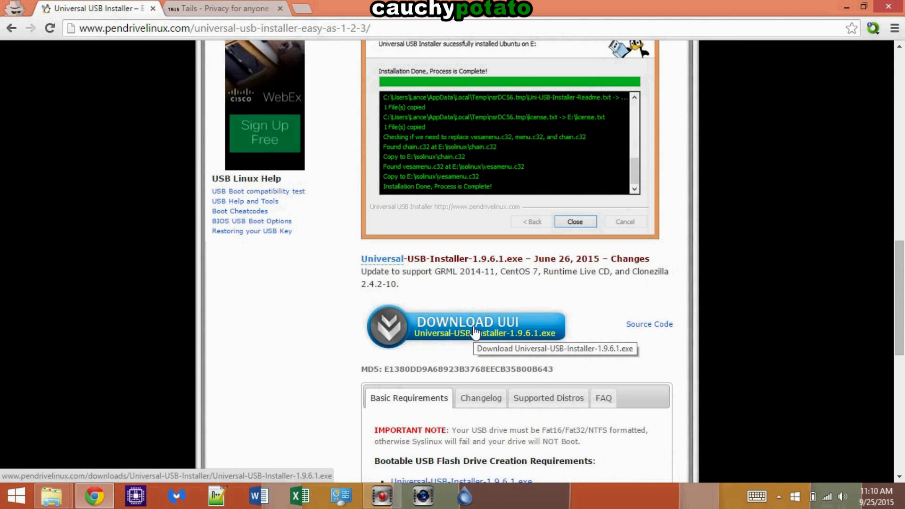
Download Universal USB Installer 1.9.6.1 via DOWNLOAD UUI and save it into the Tails folder.
{"action": "left_click", "coordinate": [473, 326]}
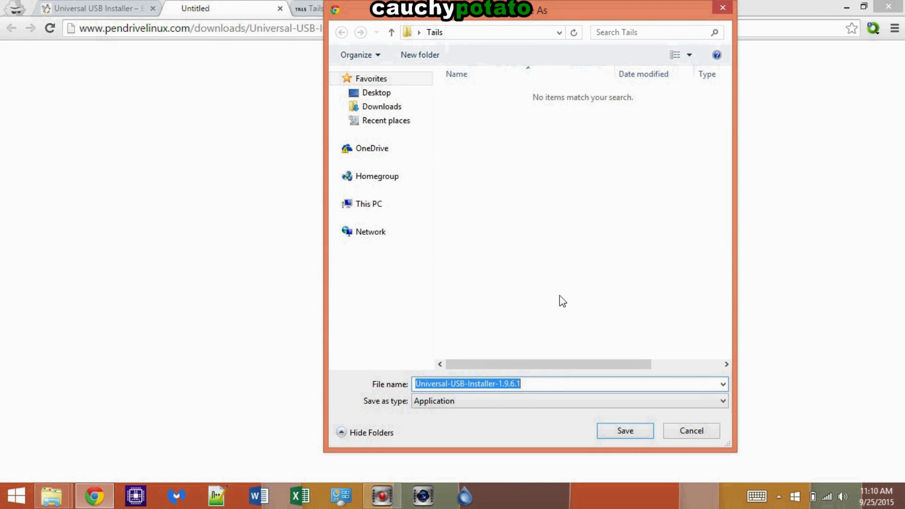
{"action": "left_click", "coordinate": [626, 430]}
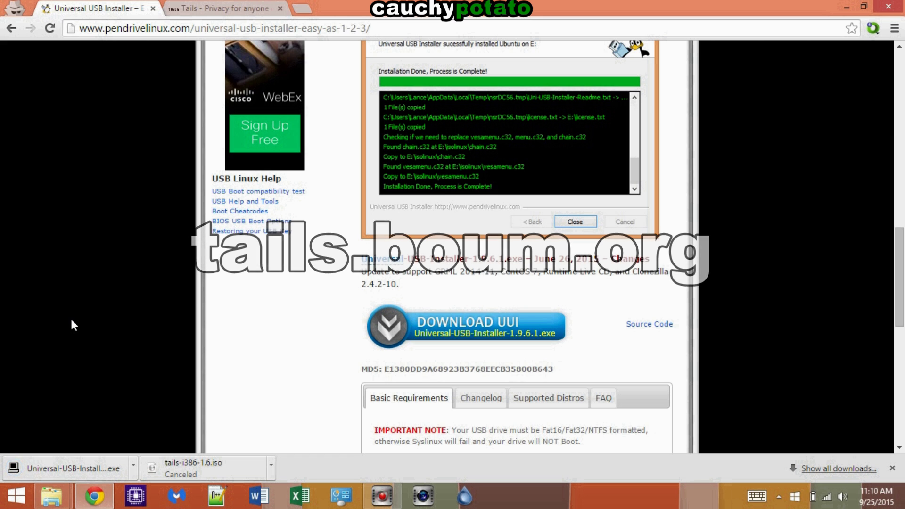
Switch to the Tails website and go to its download, verify and install page.
{"action": "left_click", "coordinate": [203, 9]}
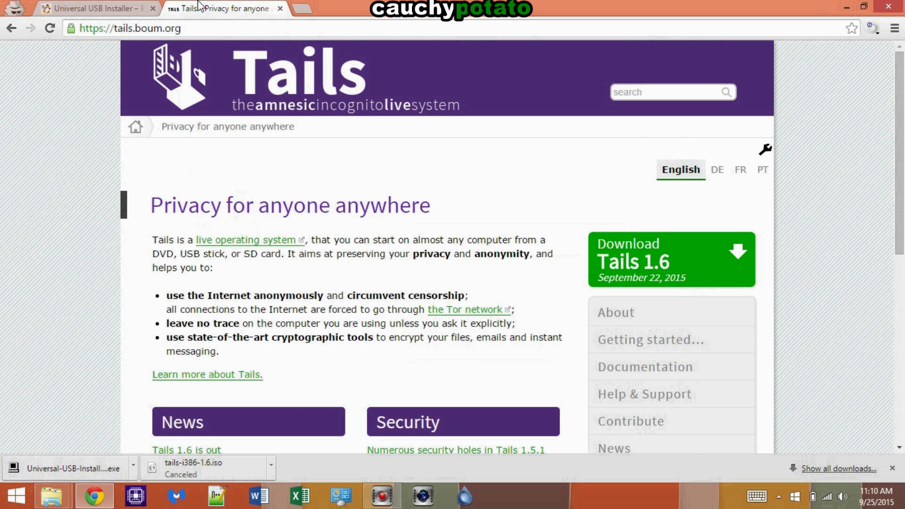
{"action": "left_click", "coordinate": [155, 31]}
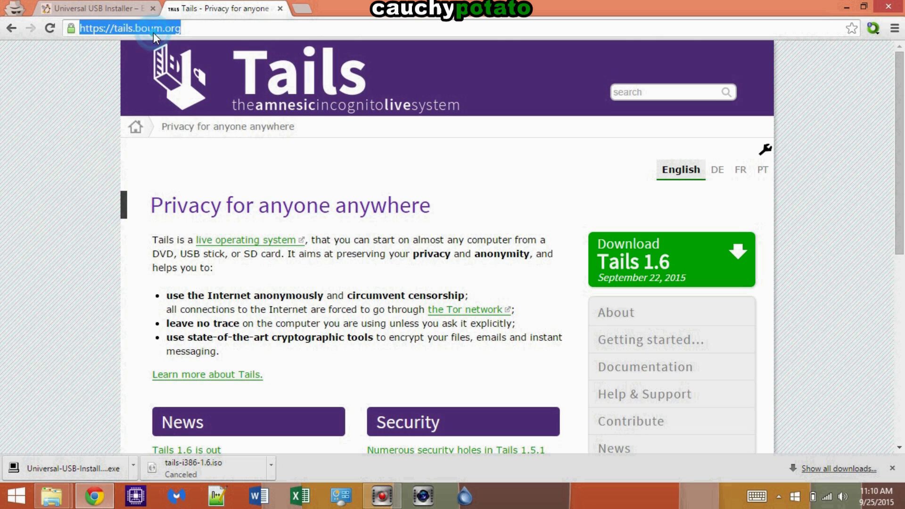
{"action": "left_click", "coordinate": [60, 196]}
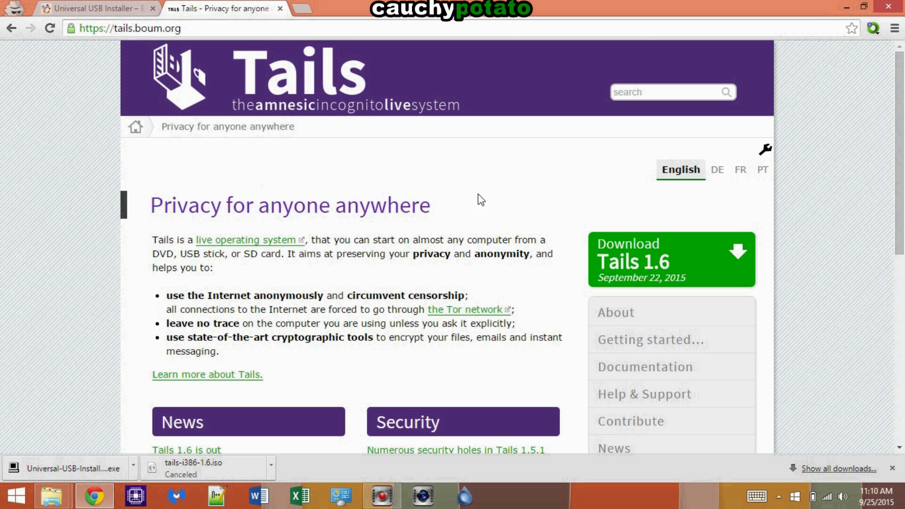
{"action": "left_click", "coordinate": [627, 248]}
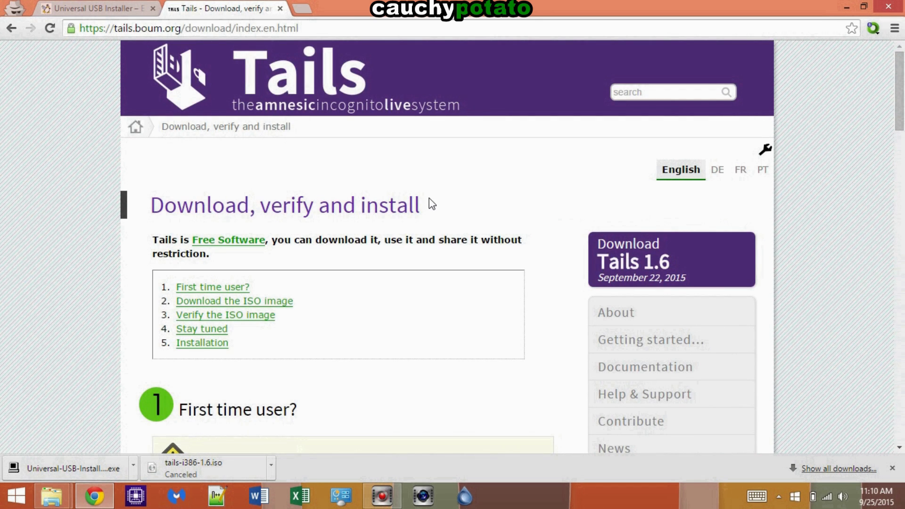
{"action": "scroll", "coordinate": [429, 202], "scroll_direction": "down", "scroll_amount": 2}
{"action": "scroll", "coordinate": [429, 202], "scroll_direction": "down", "scroll_amount": 3}
{"action": "scroll", "coordinate": [428, 201], "scroll_direction": "down", "scroll_amount": 3}
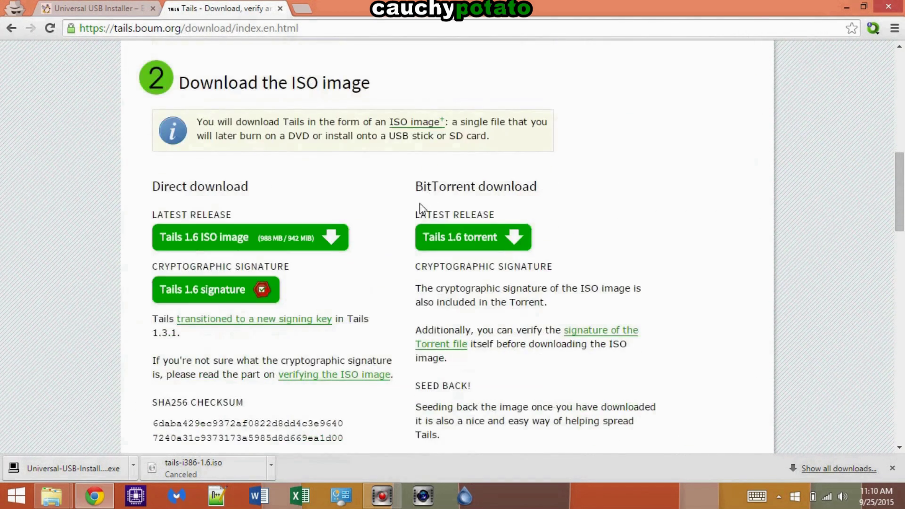
Save the Tails 1.6 ISO image and Tails 1.6 signature into the Tails folder.
{"action": "left_click", "coordinate": [233, 249]}
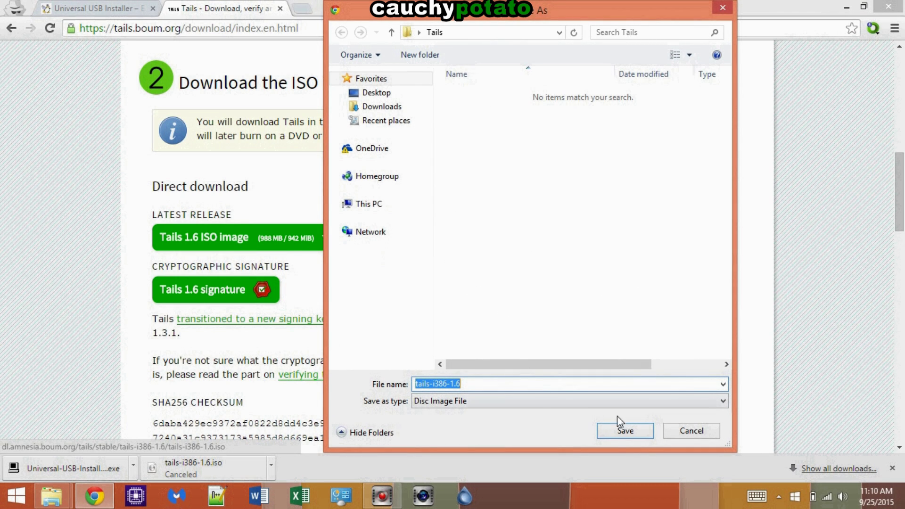
{"action": "left_click", "coordinate": [631, 428]}
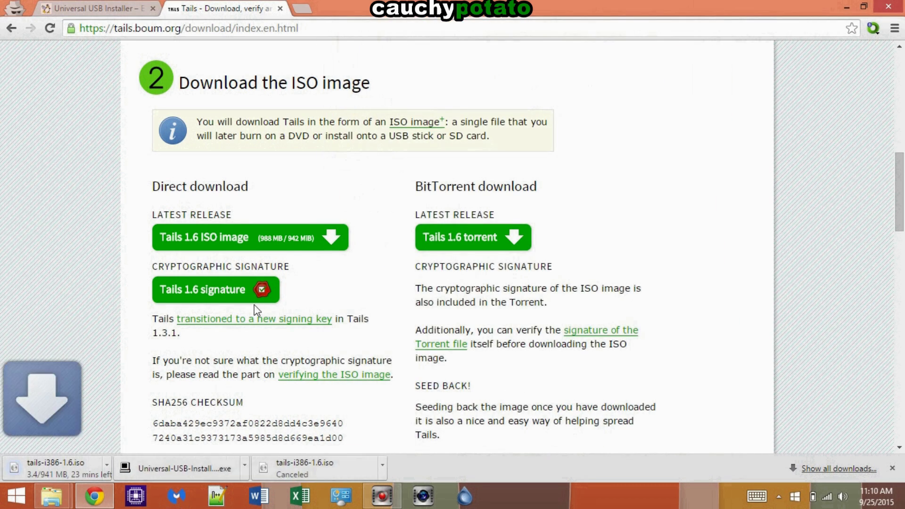
{"action": "left_click", "coordinate": [206, 291]}
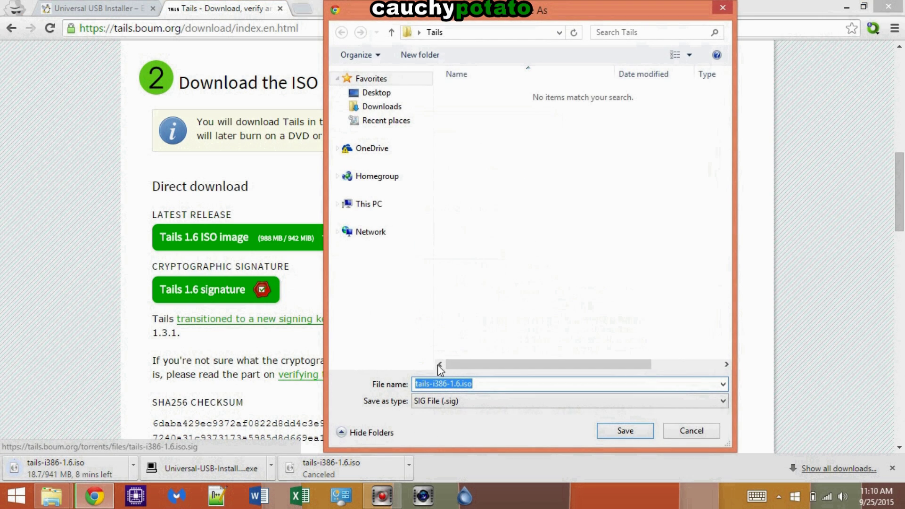
{"action": "left_click", "coordinate": [629, 433]}
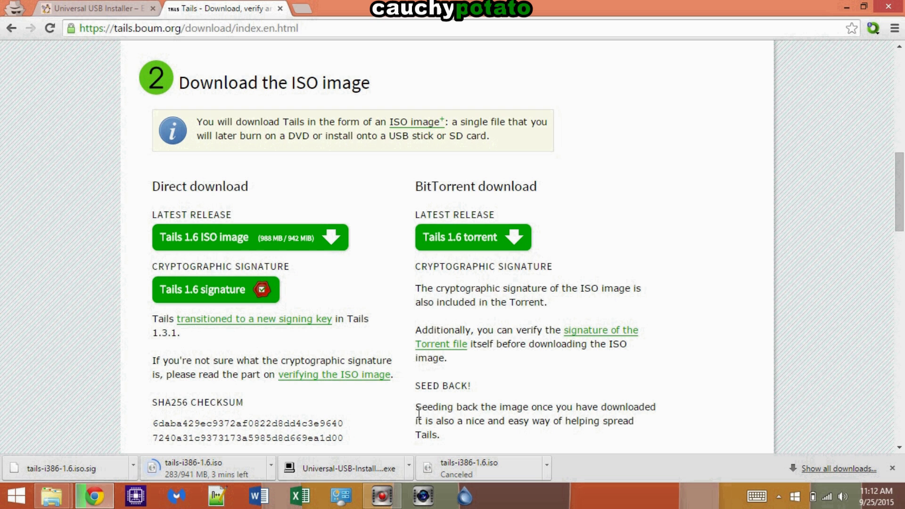
{"action": "scroll", "coordinate": [436, 409], "scroll_direction": "down", "scroll_amount": 1}
{"action": "scroll", "coordinate": [435, 412], "scroll_direction": "down", "scroll_amount": 1}
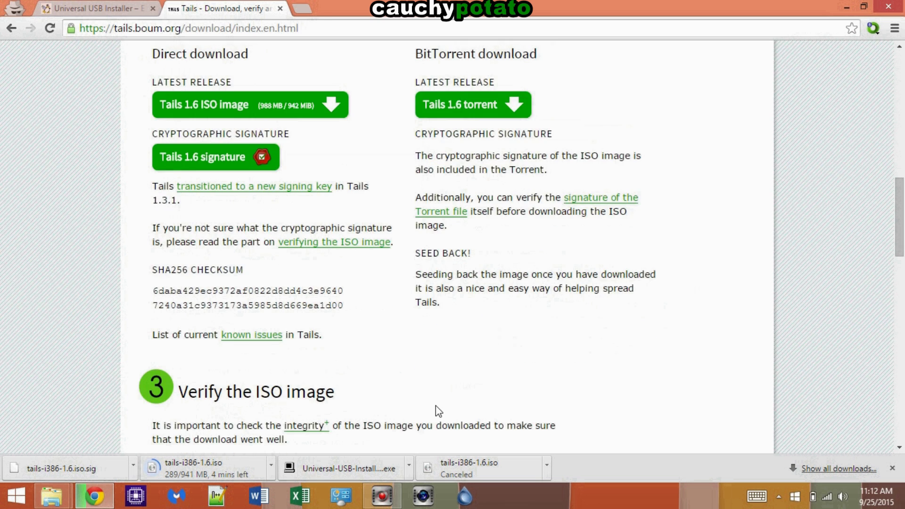
{"action": "scroll", "coordinate": [435, 412], "scroll_direction": "down", "scroll_amount": 3}
{"action": "scroll", "coordinate": [435, 411], "scroll_direction": "down", "scroll_amount": 2}
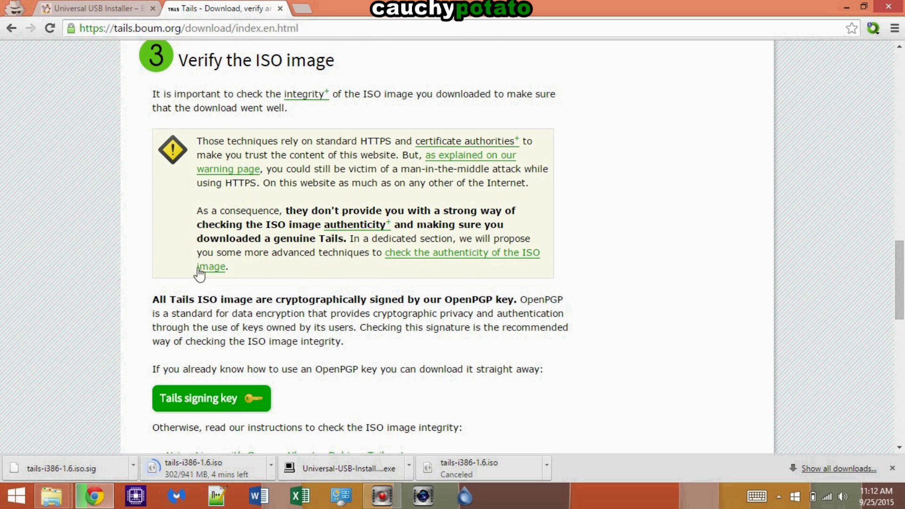
Save the Tails signing key, then follow the other-OS verification instructions to the Gpg4win website.
{"action": "left_click", "coordinate": [195, 397]}
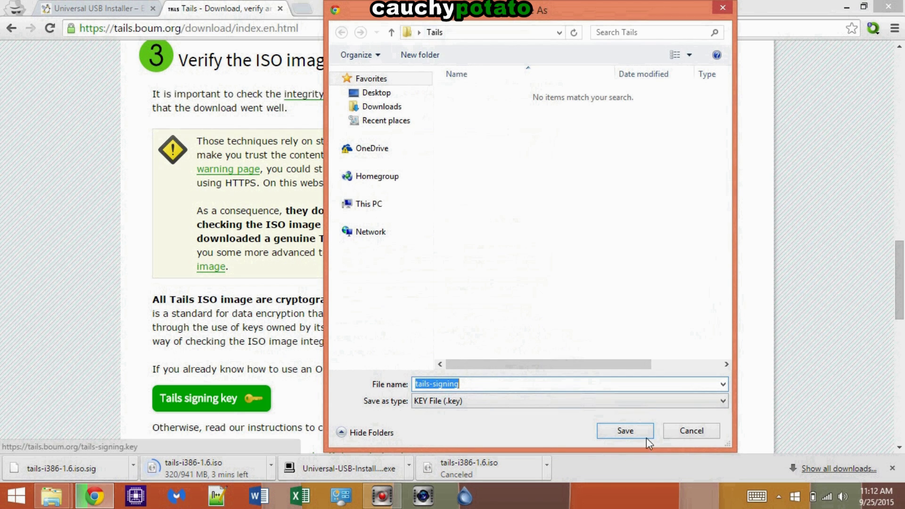
{"action": "left_click", "coordinate": [626, 430]}
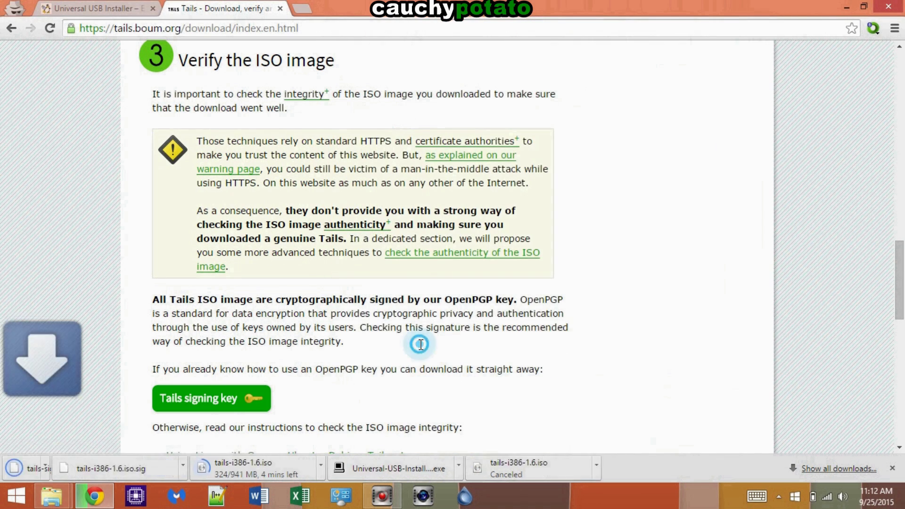
{"action": "scroll", "coordinate": [421, 347], "scroll_direction": "down", "scroll_amount": 2}
{"action": "scroll", "coordinate": [421, 348], "scroll_direction": "down", "scroll_amount": 1}
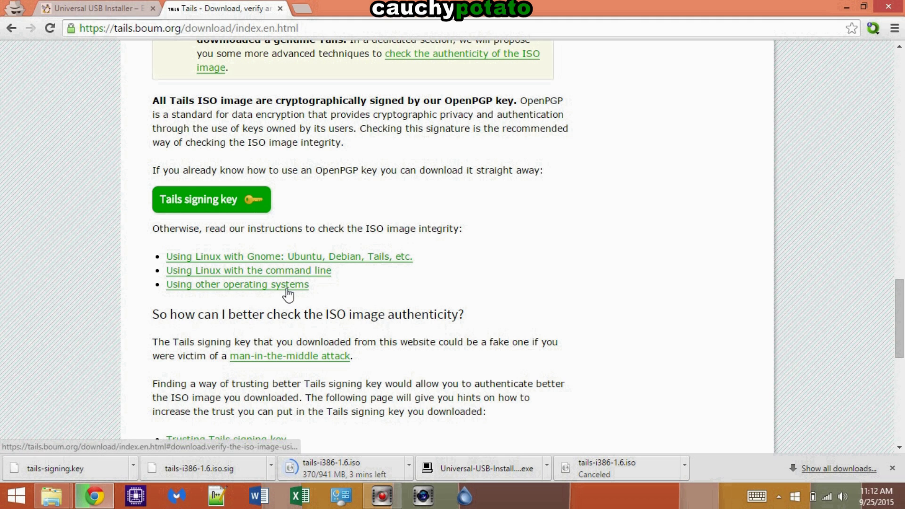
{"action": "left_click", "coordinate": [288, 286]}
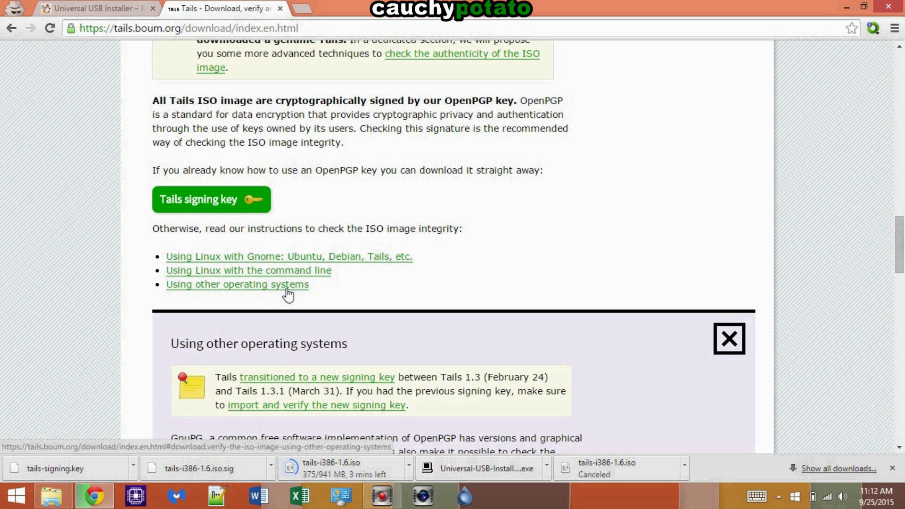
{"action": "scroll", "coordinate": [288, 293], "scroll_direction": "down", "scroll_amount": 2}
{"action": "scroll", "coordinate": [287, 294], "scroll_direction": "down", "scroll_amount": 1}
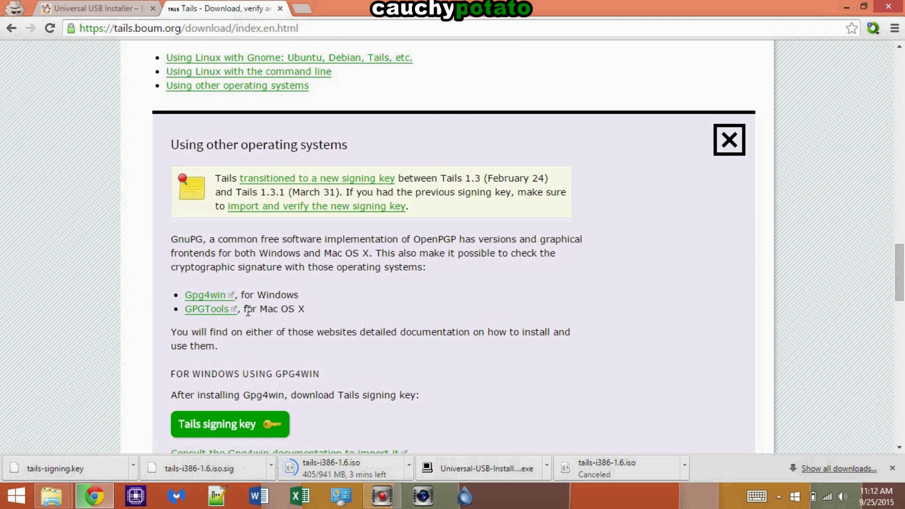
{"action": "left_click", "coordinate": [206, 295]}
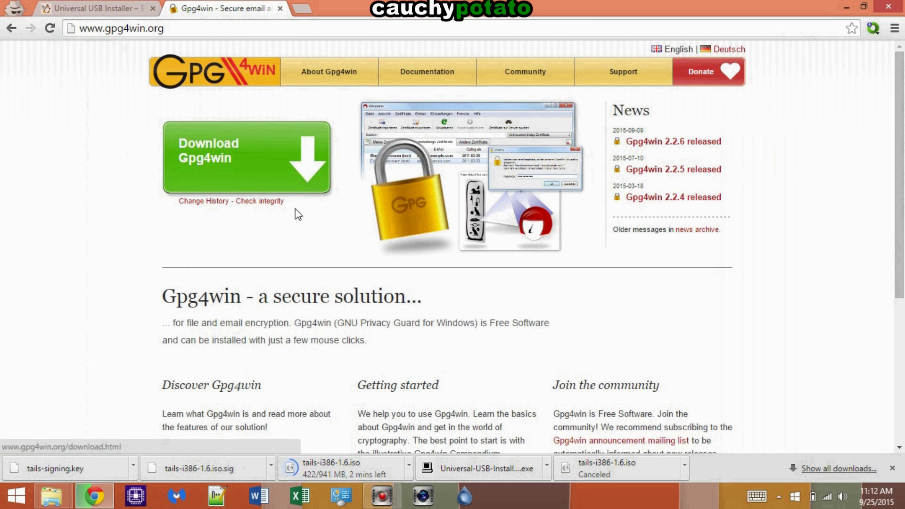
Save the Gpg4win 2.2.6 installer from the Gpg4win download page into the Tails folder.
{"action": "left_click", "coordinate": [239, 158]}
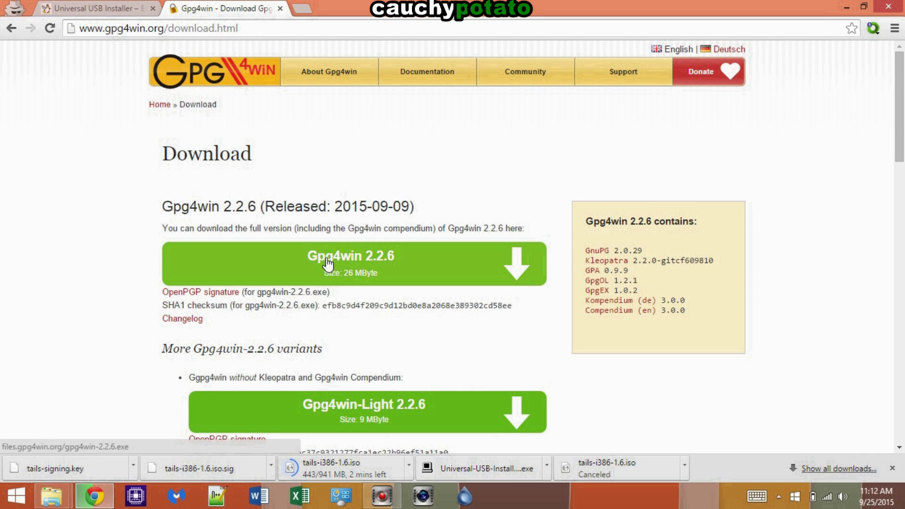
{"action": "left_click", "coordinate": [366, 271]}
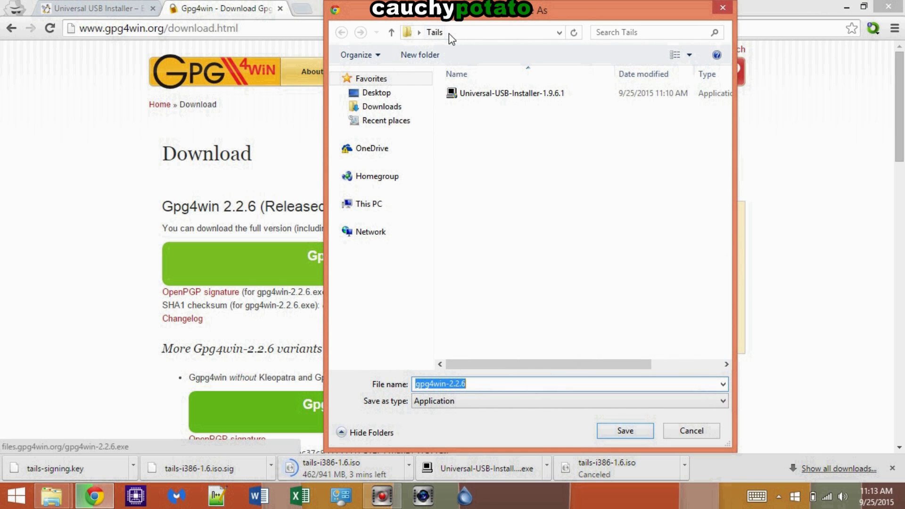
{"action": "left_click", "coordinate": [625, 430]}
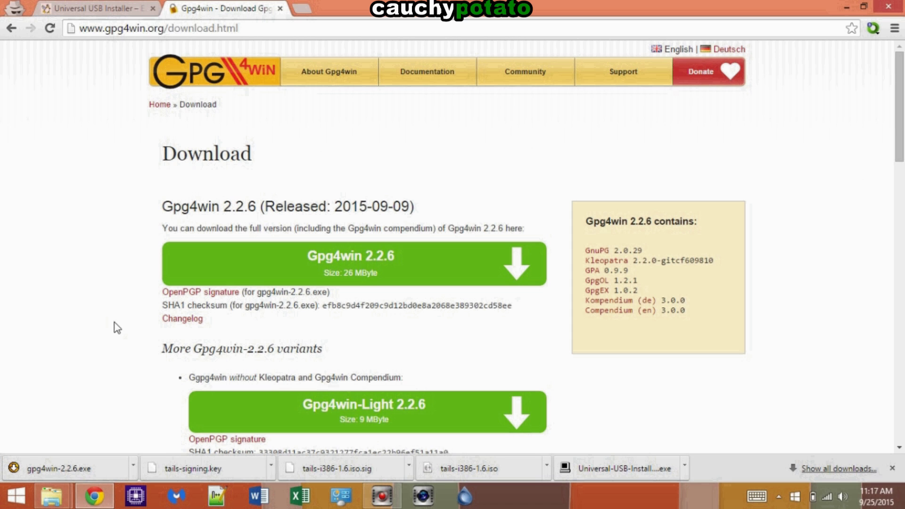
Bring up the Tails folder with its five downloads and launch gpg4win-2.2.6.
{"action": "left_click", "coordinate": [57, 497]}
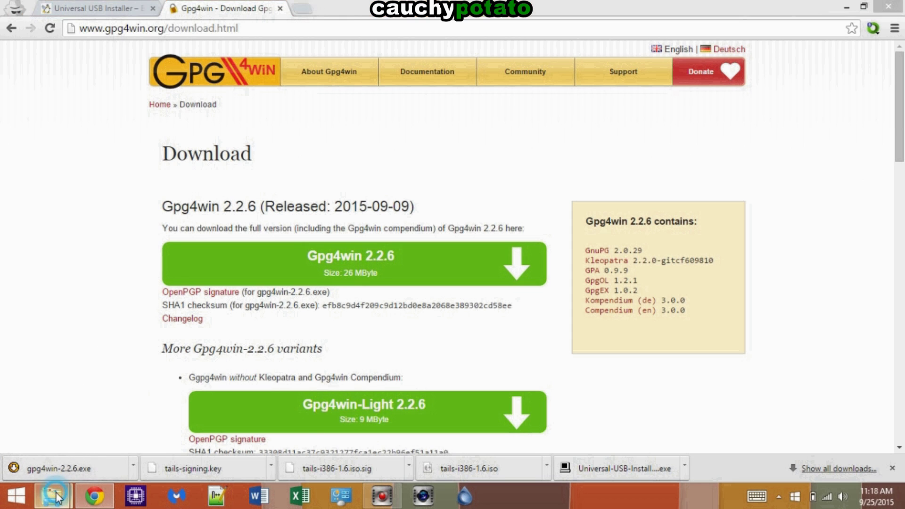
{"action": "mouse_move", "coordinate": [53, 495]}
{"action": "left_click", "coordinate": [226, 424]}
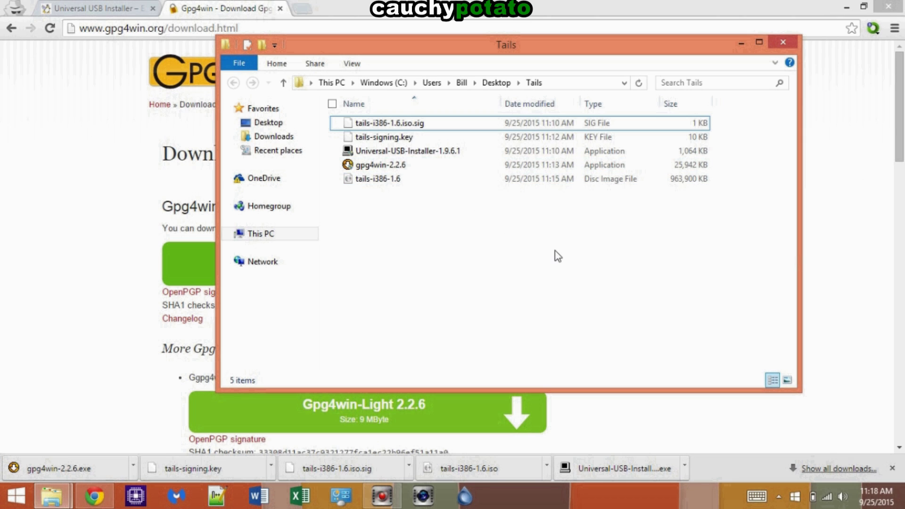
{"action": "left_click_drag", "start_coordinate": [494, 212], "coordinate": [389, 107]}
{"action": "left_click", "coordinate": [456, 216]}
{"action": "left_click", "coordinate": [495, 229]}
{"action": "double_click", "coordinate": [406, 164]}
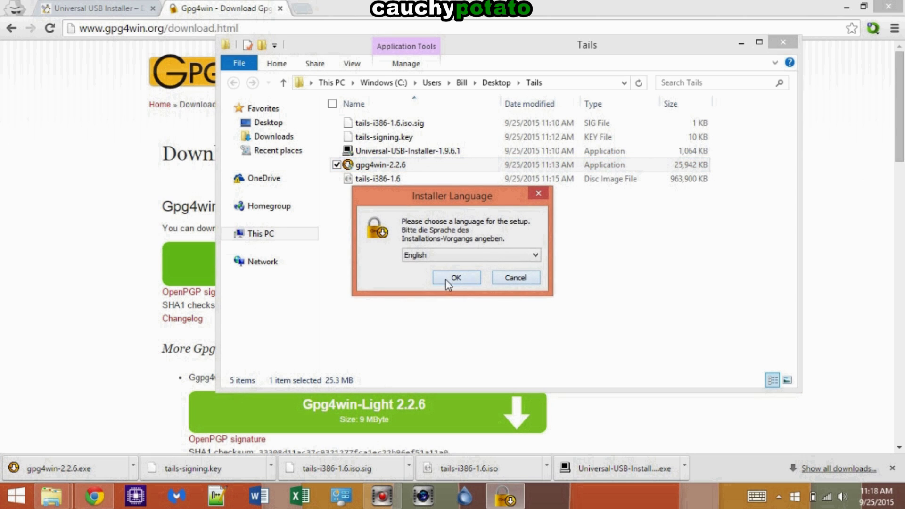
Install Gpg4win 2.2.6 in English with default components and only the Start Menu link.
{"action": "left_click", "coordinate": [447, 277]}
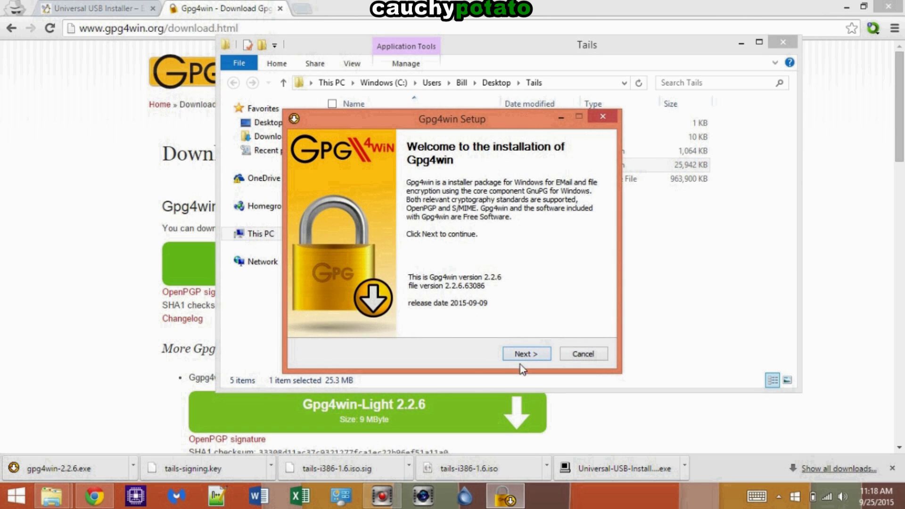
{"action": "left_click", "coordinate": [527, 354]}
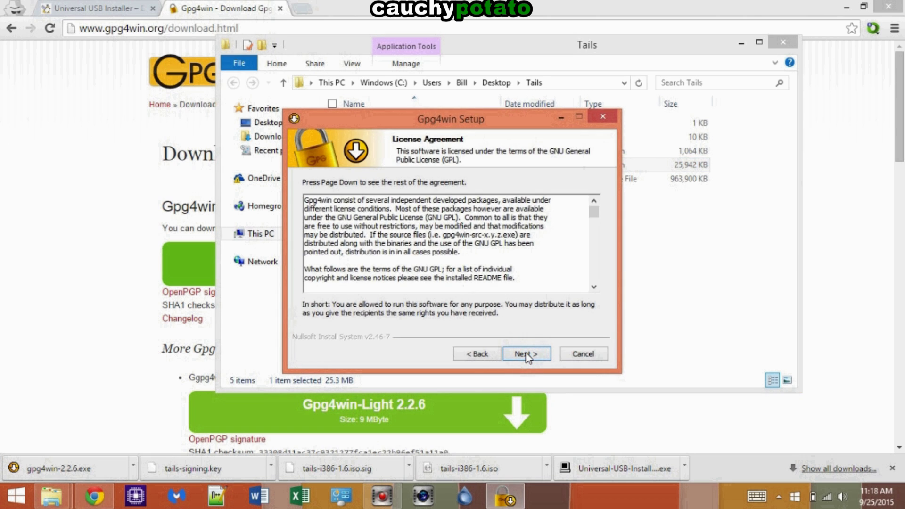
{"action": "left_click", "coordinate": [525, 354]}
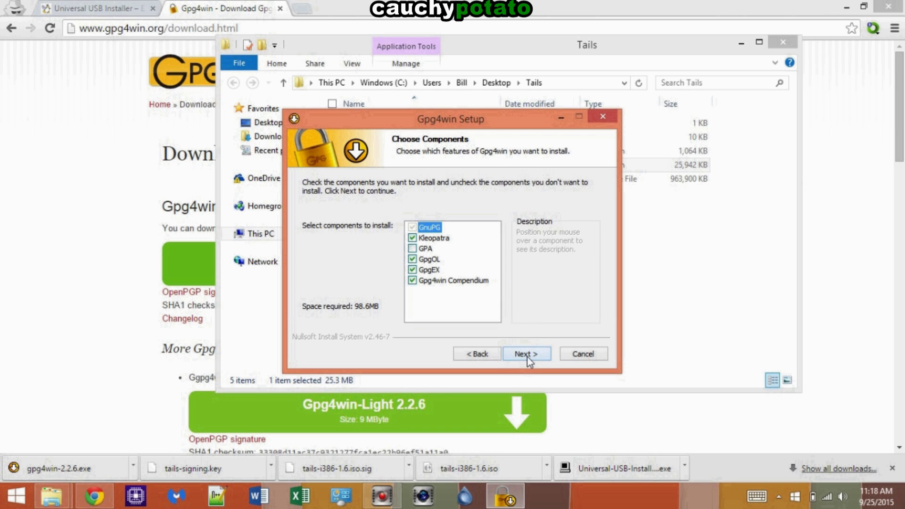
{"action": "left_click", "coordinate": [526, 358]}
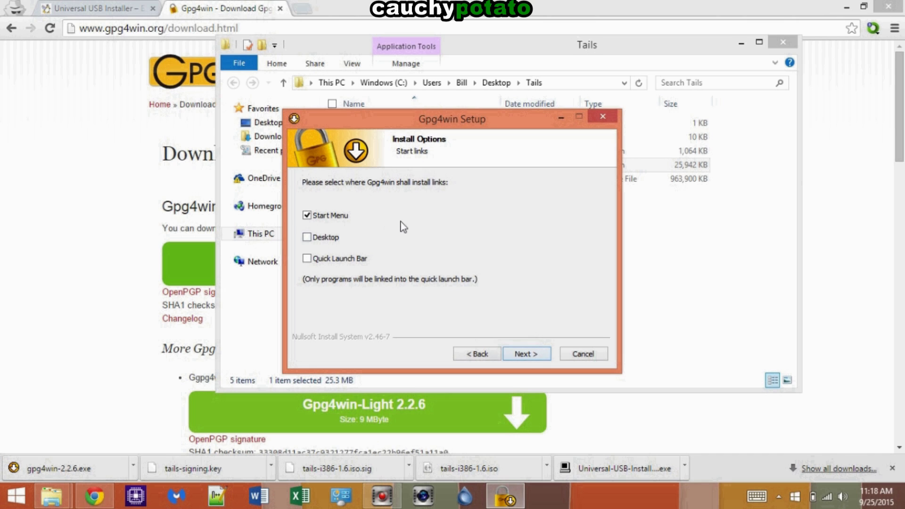
{"action": "left_click", "coordinate": [523, 360]}
{"action": "left_click", "coordinate": [526, 355]}
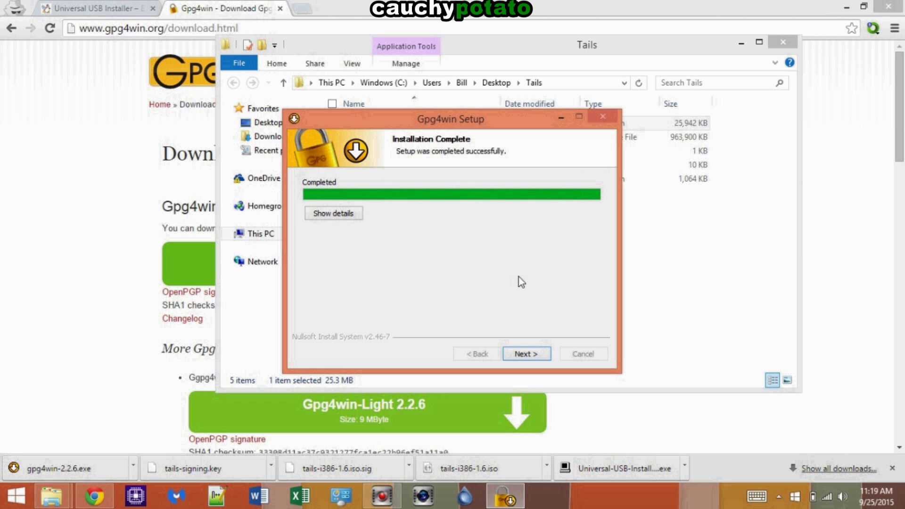
{"action": "left_click", "coordinate": [526, 359]}
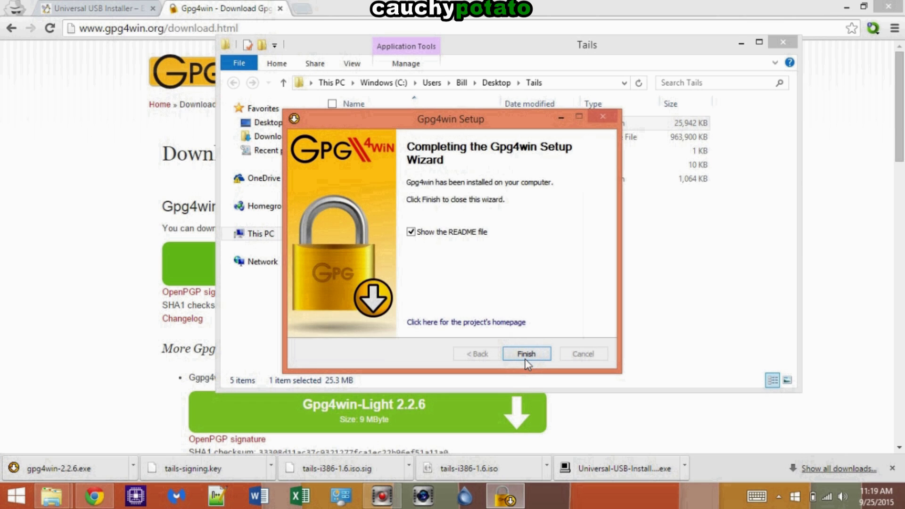
{"action": "left_click", "coordinate": [525, 356]}
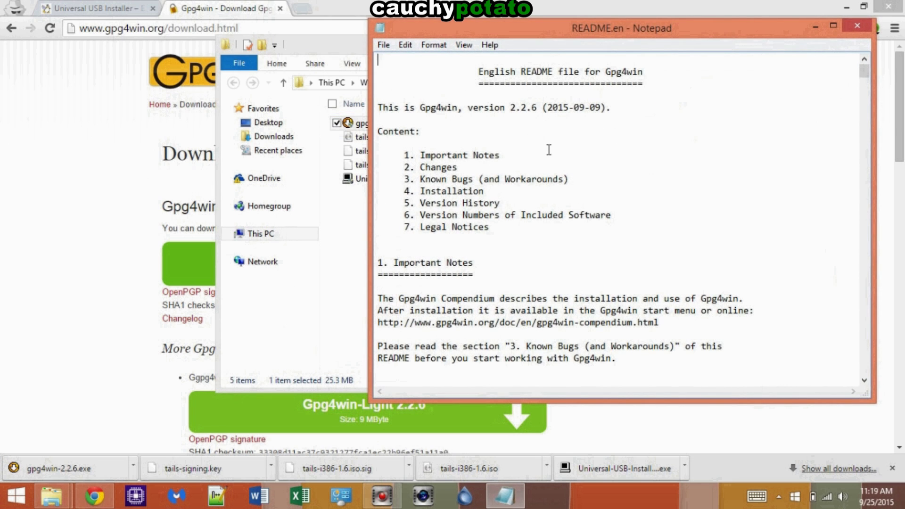
Close the README and reputation popup, then bring up the Tails folder's context menu.
{"action": "left_click", "coordinate": [867, 24]}
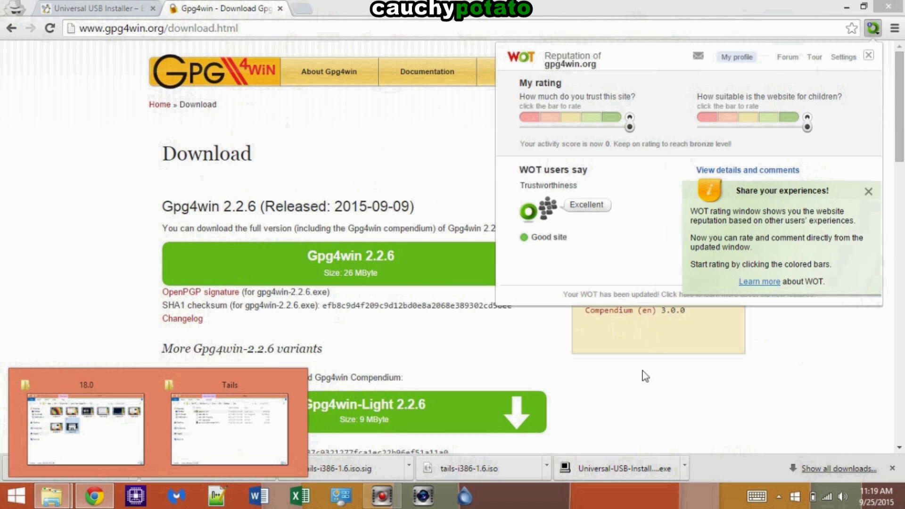
{"action": "left_click", "coordinate": [640, 372]}
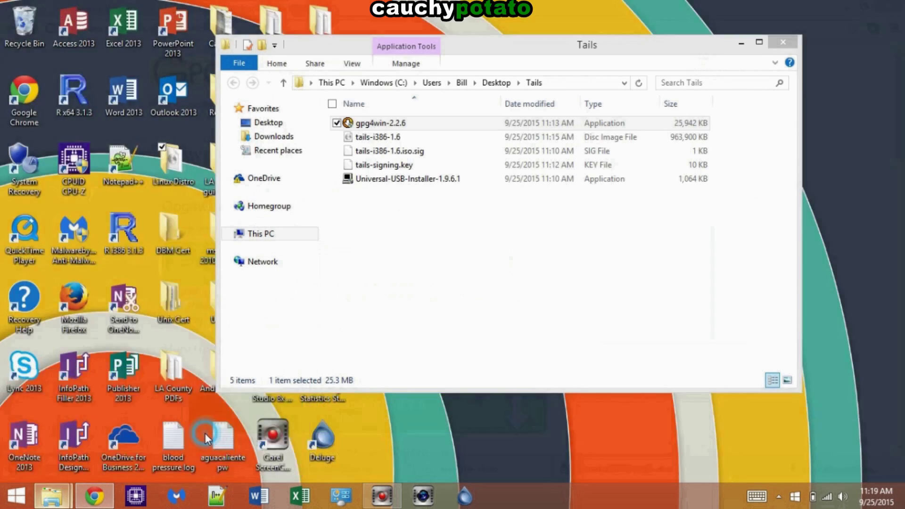
{"action": "left_click", "coordinate": [205, 433]}
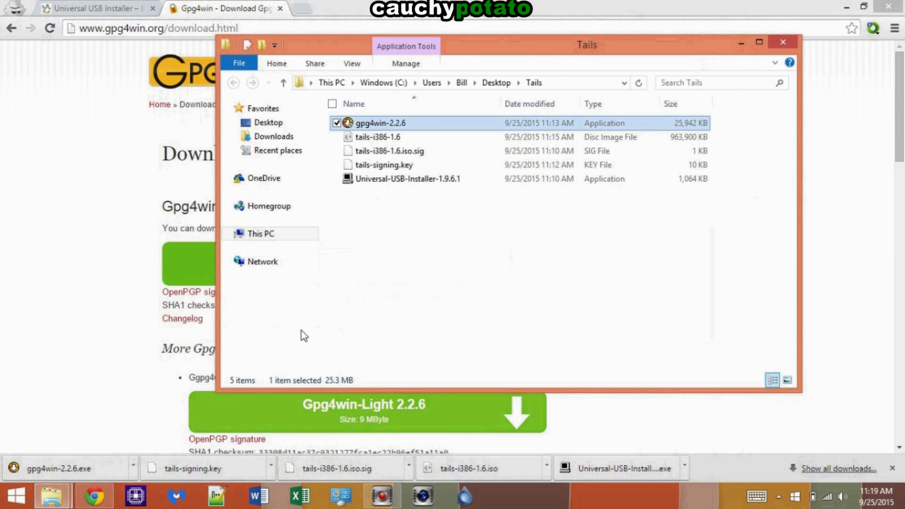
{"action": "right_click", "coordinate": [435, 254]}
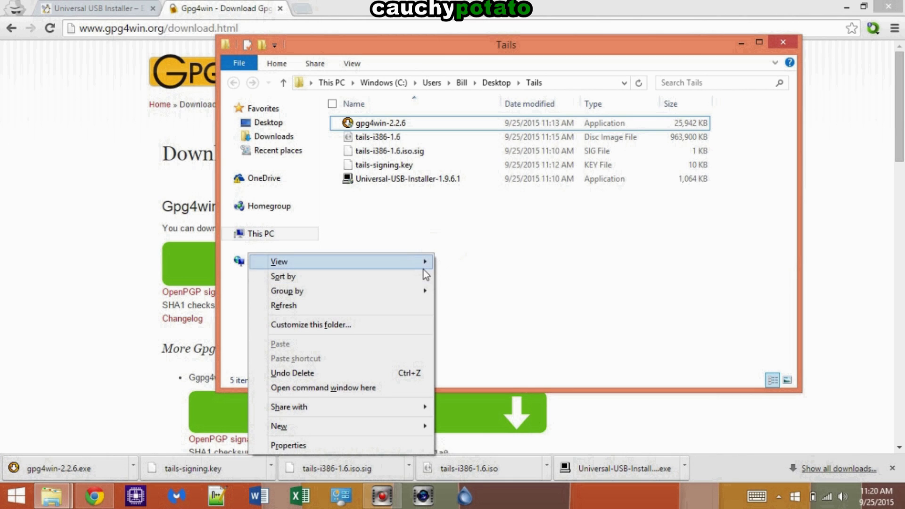
Open a command window in the Tails folder and run gpg --verify tails-i386-1.6.iso.sig.
{"action": "left_click", "coordinate": [375, 387]}
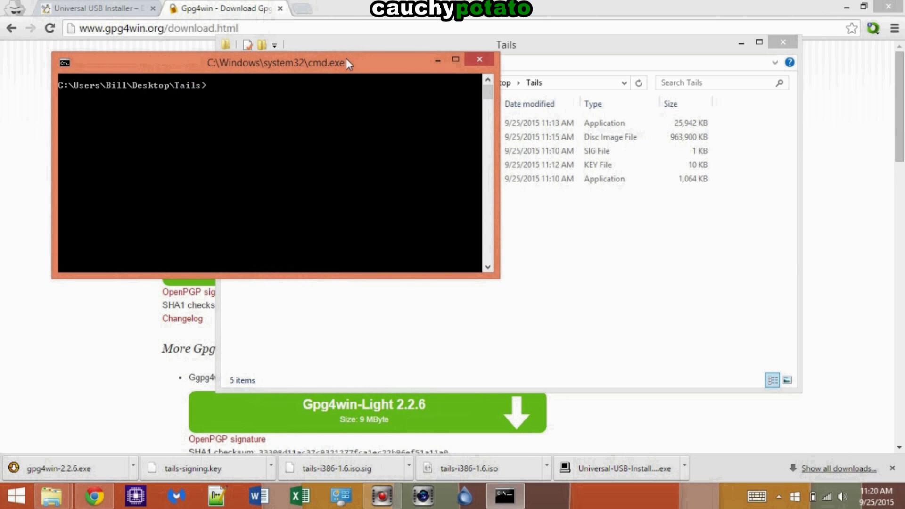
{"action": "mouse_move", "coordinate": [345, 62]}
{"action": "left_mouse_down"}
{"action": "mouse_move", "coordinate": [631, 166]}
{"action": "mouse_move", "coordinate": [702, 167]}
{"action": "left_mouse_up"}
{"action": "left_click", "coordinate": [652, 220]}
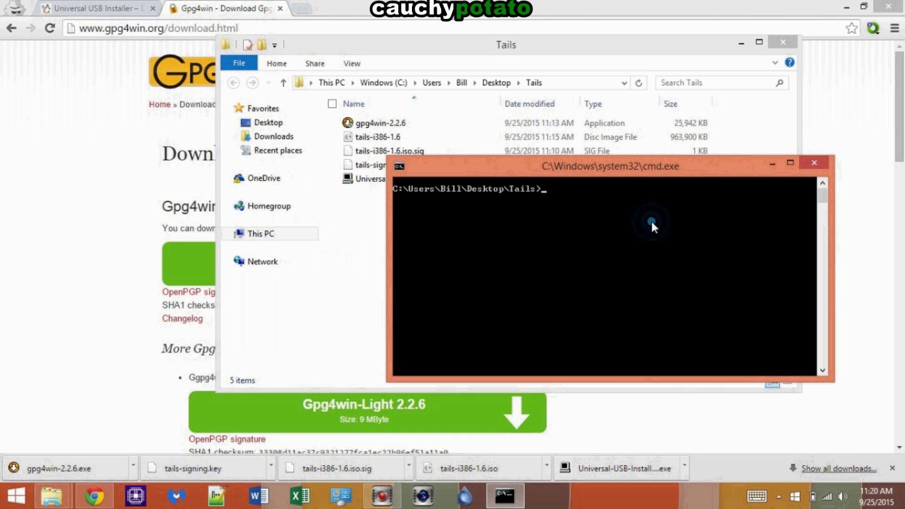
{"action": "type", "text": "gp"}
{"action": "type", "text": "g"}
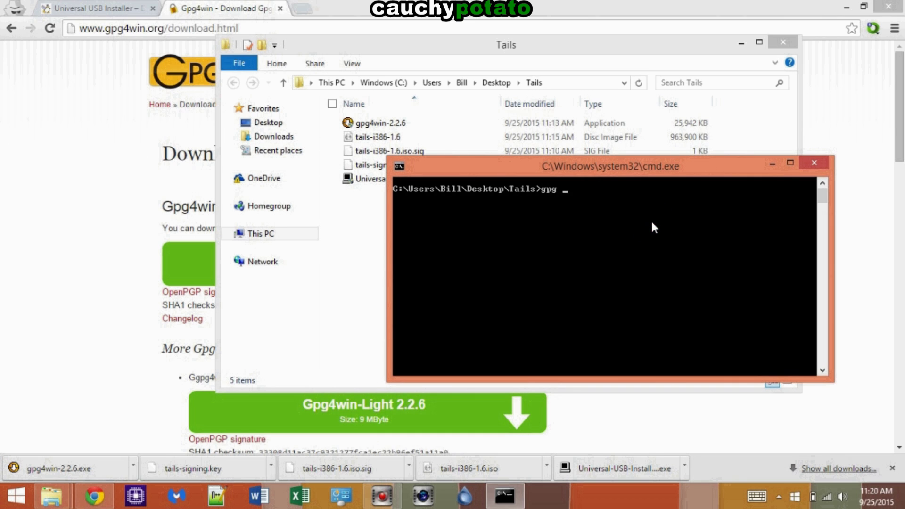
{"action": "type", "text": " --ver"}
{"action": "type", "text": "if"}
{"action": "type", "text": "y"}
{"action": "left_click_drag", "start_coordinate": [588, 50], "coordinate": [471, 44]}
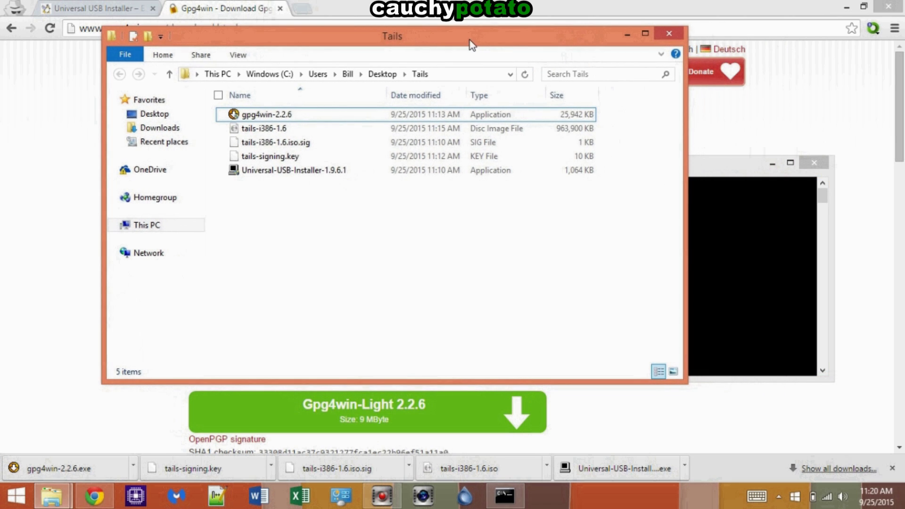
{"action": "left_click", "coordinate": [350, 142]}
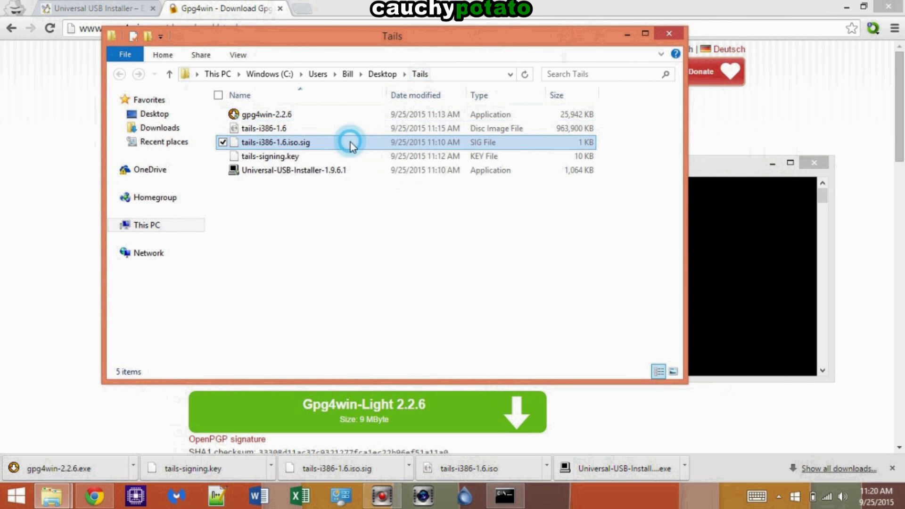
{"action": "left_click", "coordinate": [732, 265]}
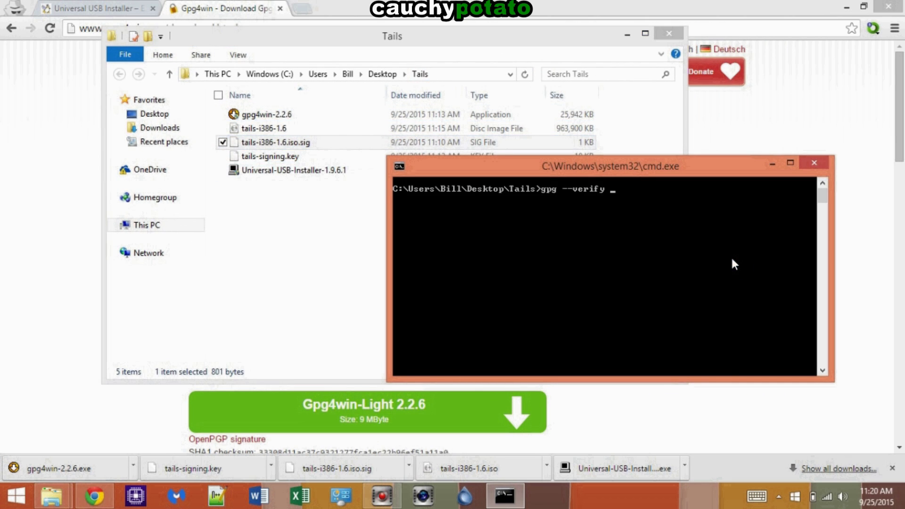
{"action": "type", "text": "tai"}
{"action": "type", "text": "ls"}
{"action": "type", "text": "-i"}
{"action": "type", "text": "386"}
{"action": "type", "text": "-1"}
{"action": "type", "text": ".6."}
{"action": "type", "text": "iso"}
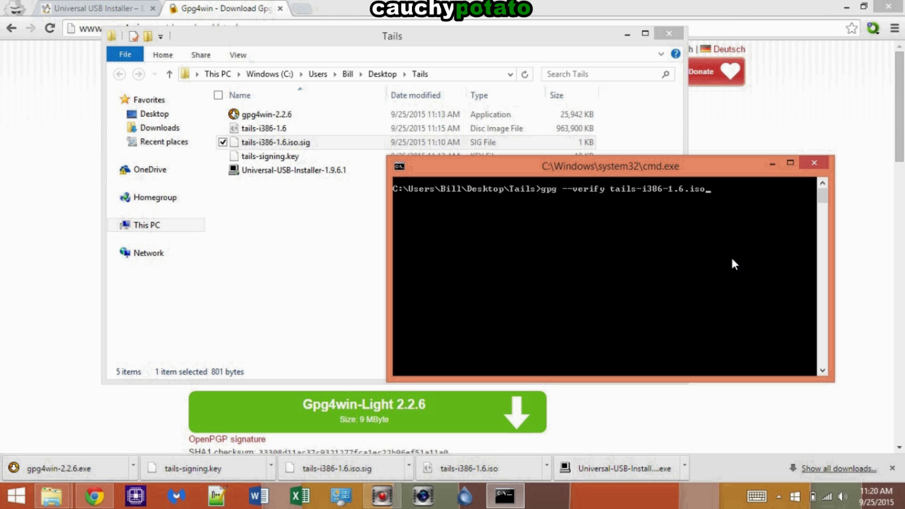
{"action": "type", "text": ".sig"}
{"action": "key", "text": "Return"}
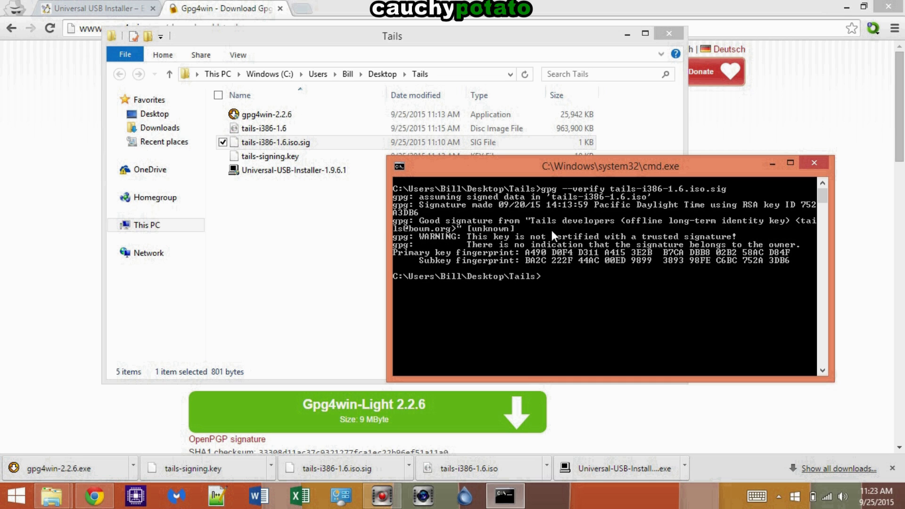
After gpg reports a good Tails developers signature, return to Chrome's Gpg4win download page.
{"action": "left_click", "coordinate": [19, 212]}
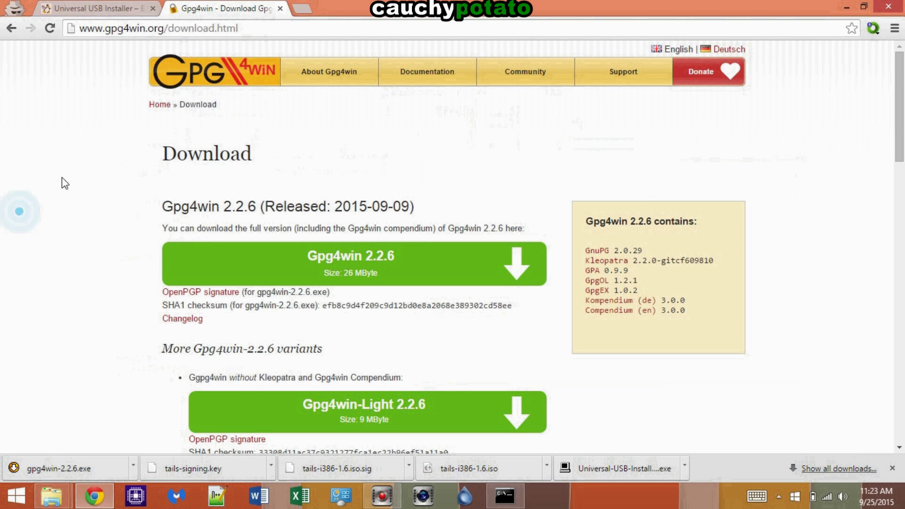
Go back to the Tails download page and expand 'Using Linux with the command line'.
{"action": "left_click", "coordinate": [12, 29]}
{"action": "left_click", "coordinate": [12, 30]}
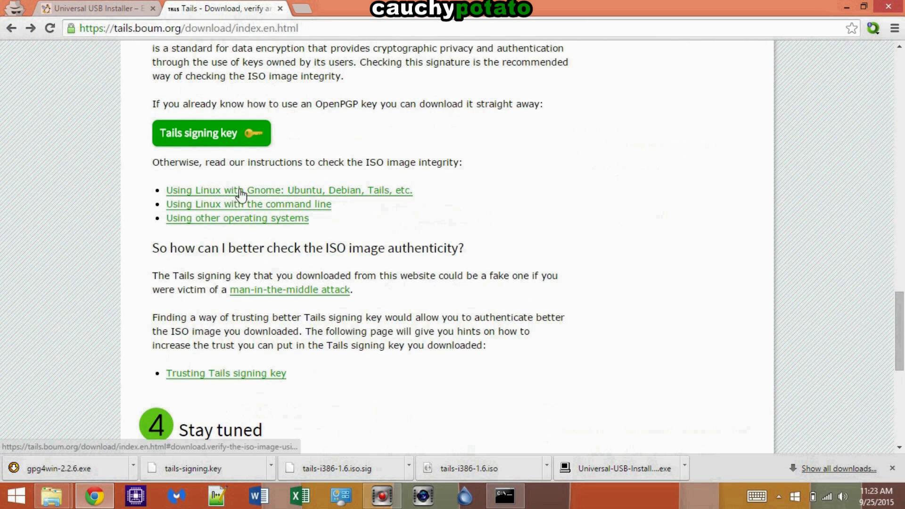
{"action": "left_click", "coordinate": [286, 207]}
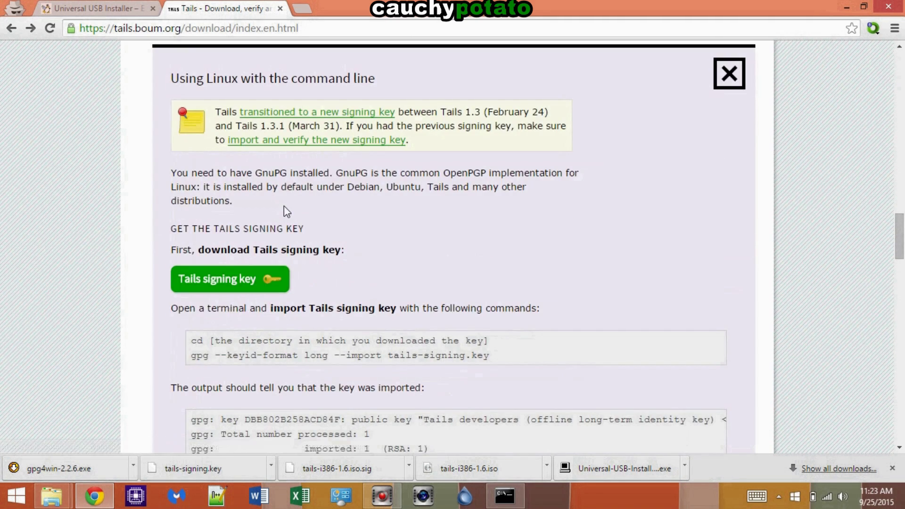
{"action": "scroll", "coordinate": [283, 206], "scroll_direction": "down", "scroll_amount": 3}
{"action": "scroll", "coordinate": [283, 206], "scroll_direction": "down", "scroll_amount": 2}
{"action": "scroll", "coordinate": [284, 205], "scroll_direction": "down", "scroll_amount": 2}
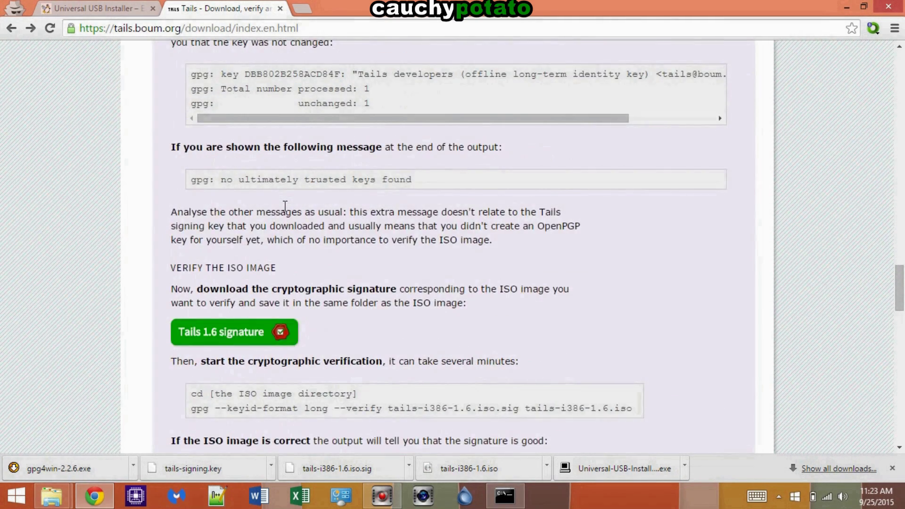
{"action": "scroll", "coordinate": [283, 212], "scroll_direction": "down", "scroll_amount": 2}
{"action": "scroll", "coordinate": [281, 223], "scroll_direction": "down", "scroll_amount": 2}
{"action": "scroll", "coordinate": [278, 236], "scroll_direction": "down", "scroll_amount": 1}
{"action": "scroll", "coordinate": [279, 237], "scroll_direction": "down", "scroll_amount": 1}
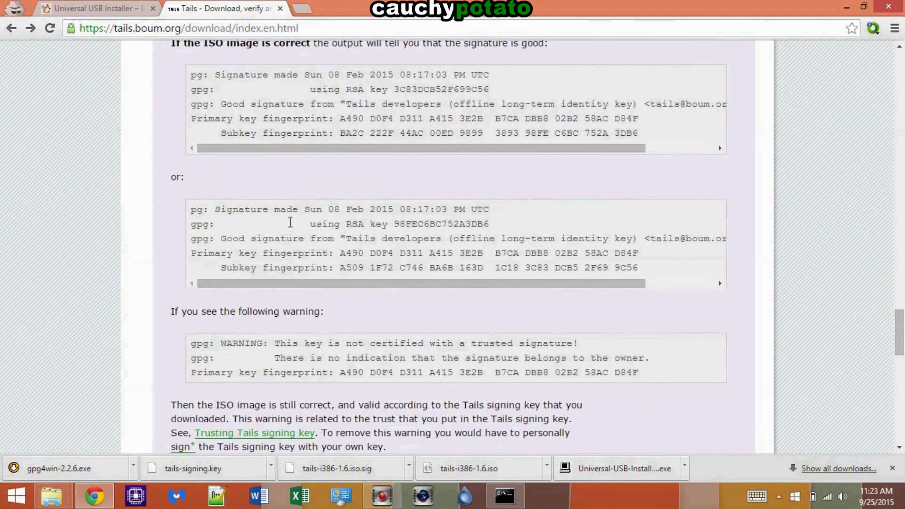
{"action": "scroll", "coordinate": [287, 230], "scroll_direction": "up", "scroll_amount": 1}
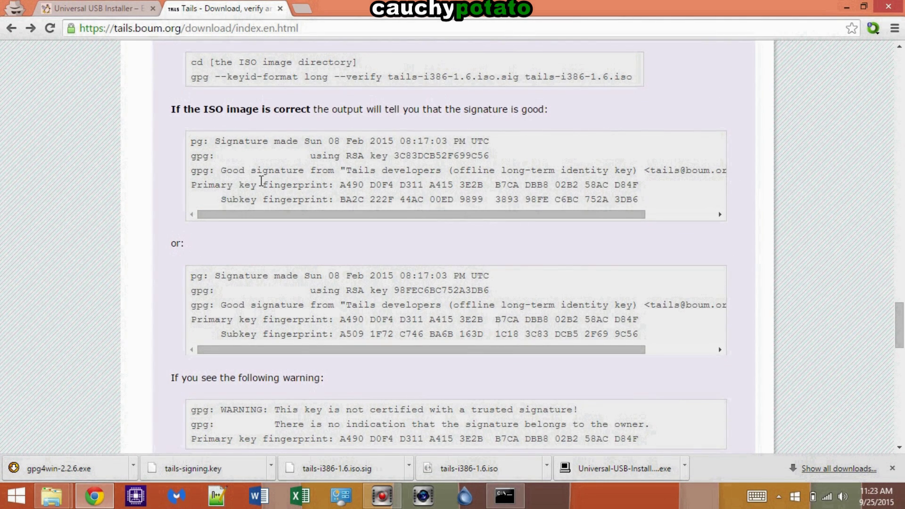
{"action": "double_click", "coordinate": [481, 17]}
Snap Chrome to the left half and place the cmd.exe window beside it.
{"action": "left_click_drag", "start_coordinate": [452, 11], "coordinate": [6, 73]}
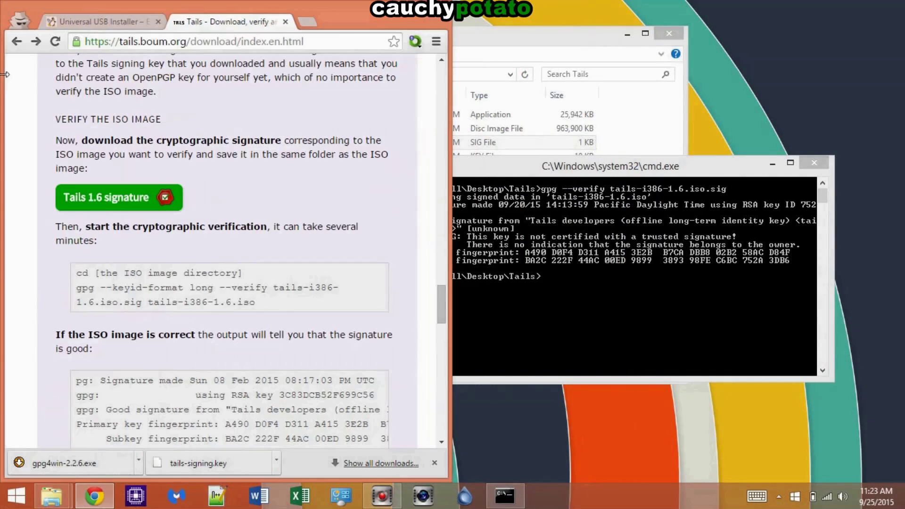
{"action": "scroll", "coordinate": [268, 122], "scroll_direction": "down", "scroll_amount": 2}
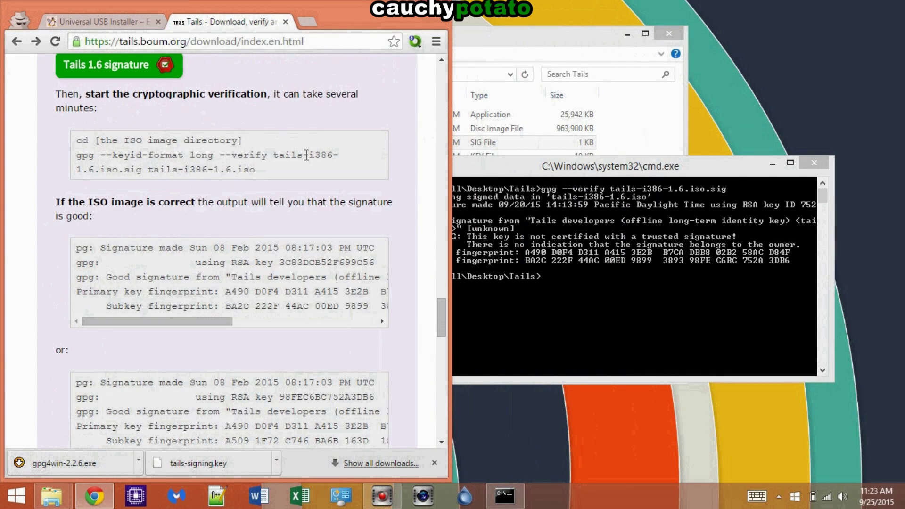
{"action": "left_click_drag", "start_coordinate": [596, 174], "coordinate": [661, 172]}
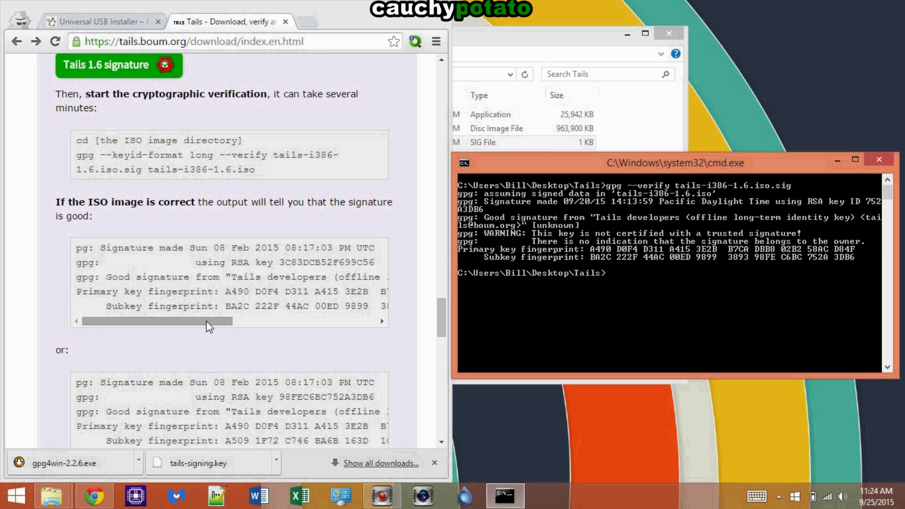
{"action": "left_click_drag", "start_coordinate": [208, 325], "coordinate": [305, 329]}
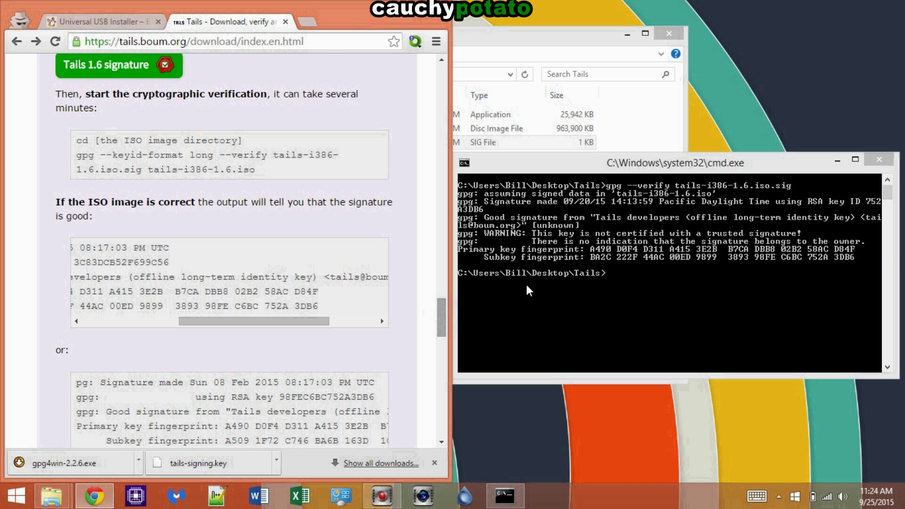
{"action": "left_click_drag", "start_coordinate": [440, 311], "coordinate": [430, 328]}
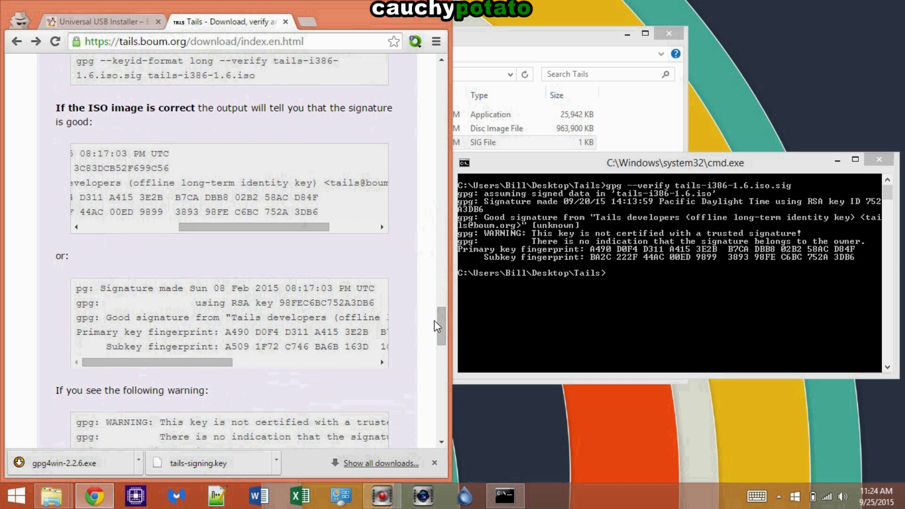
{"action": "left_click_drag", "start_coordinate": [438, 319], "coordinate": [437, 332]}
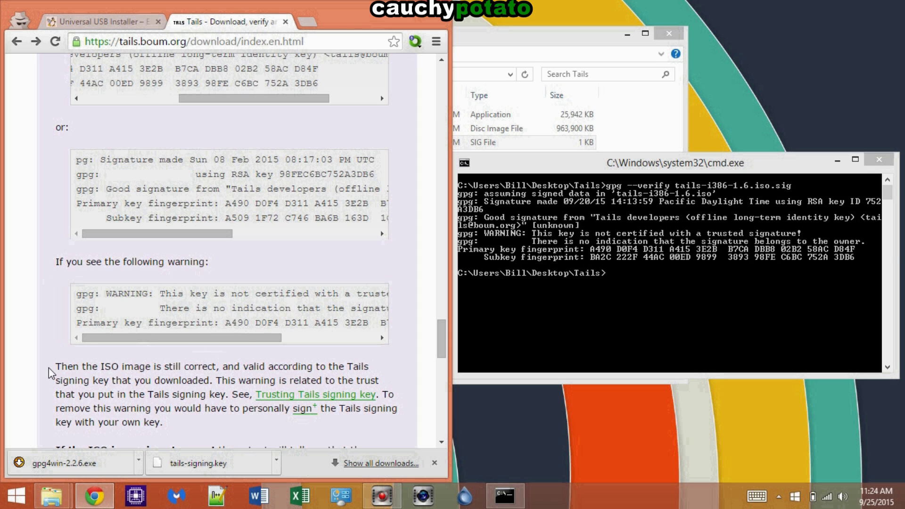
Highlight the explanation saying the ISO image is still correct despite the warning.
{"action": "left_click_drag", "start_coordinate": [92, 367], "coordinate": [191, 375]}
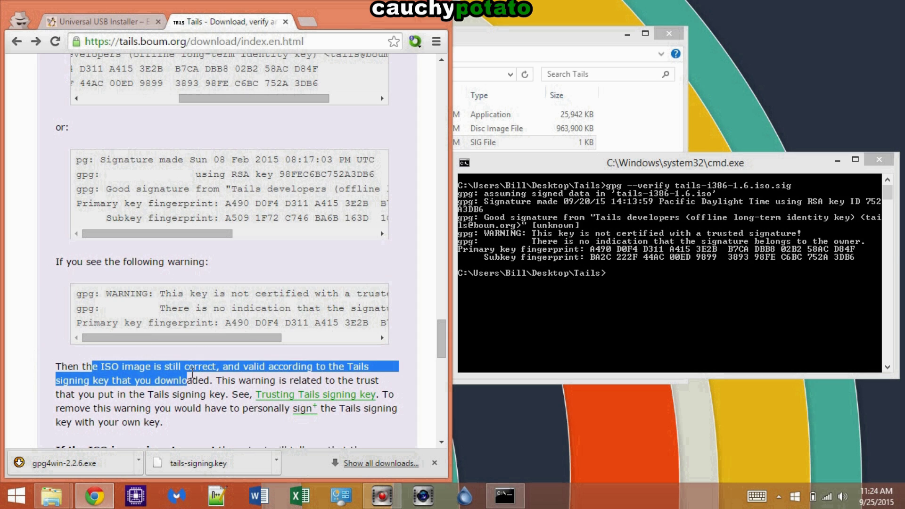
{"action": "double_click", "coordinate": [232, 366]}
{"action": "double_click", "coordinate": [290, 367]}
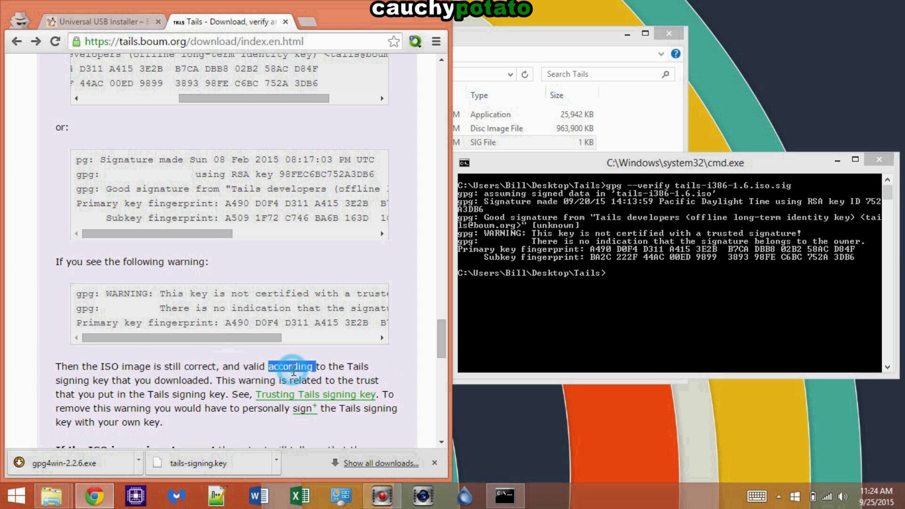
{"action": "left_click", "coordinate": [200, 388]}
{"action": "mouse_move", "coordinate": [181, 337]}
{"action": "left_mouse_down"}
{"action": "mouse_move", "coordinate": [275, 342]}
{"action": "mouse_move", "coordinate": [192, 338]}
{"action": "left_mouse_up"}
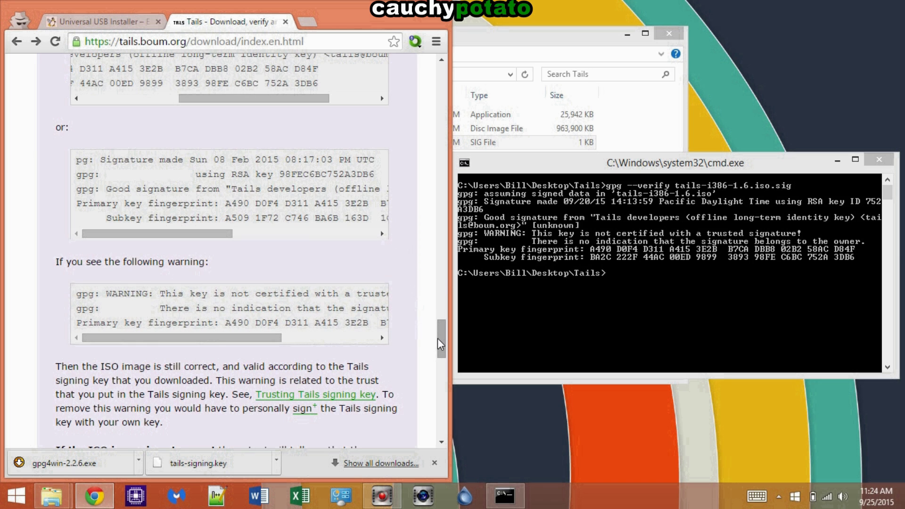
{"action": "left_click_drag", "start_coordinate": [437, 337], "coordinate": [437, 321]}
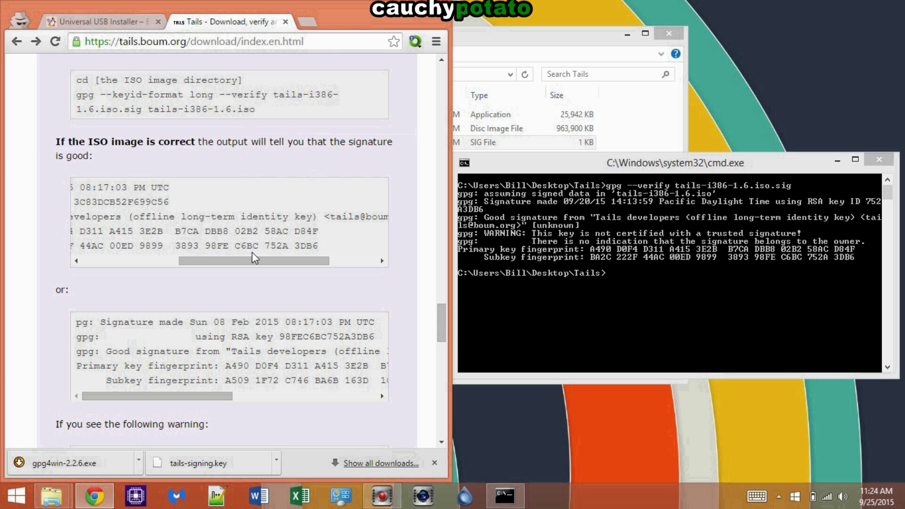
Highlight the expected fingerprint, Tails developers signer name and address in the code boxes.
{"action": "mouse_move", "coordinate": [247, 246]}
{"action": "left_mouse_down"}
{"action": "mouse_move", "coordinate": [213, 265]}
{"action": "mouse_move", "coordinate": [120, 261]}
{"action": "left_mouse_up"}
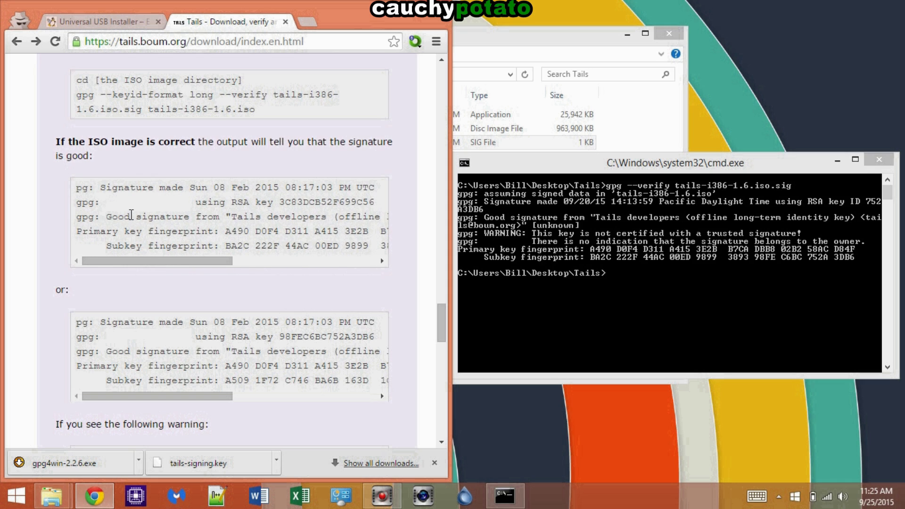
{"action": "left_click_drag", "start_coordinate": [220, 248], "coordinate": [226, 260]}
{"action": "left_click", "coordinate": [227, 260]}
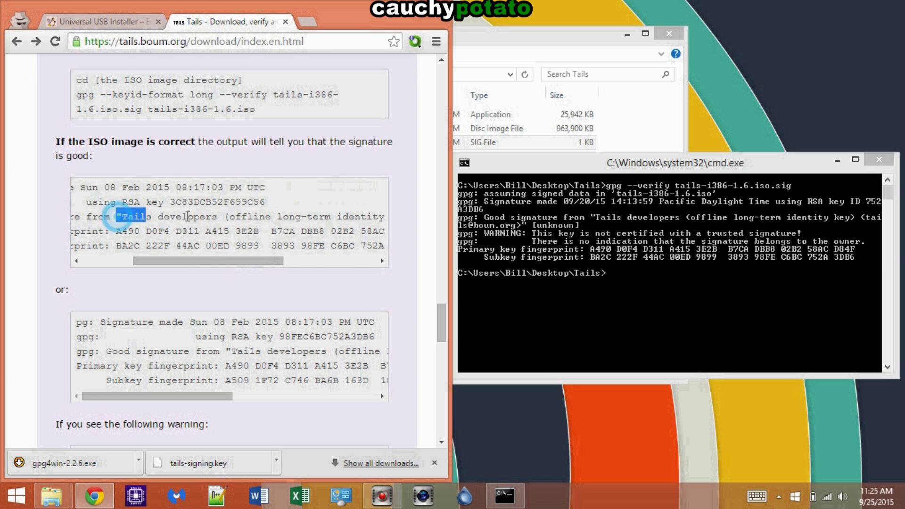
{"action": "left_click_drag", "start_coordinate": [118, 217], "coordinate": [296, 216]}
{"action": "left_click", "coordinate": [251, 263]}
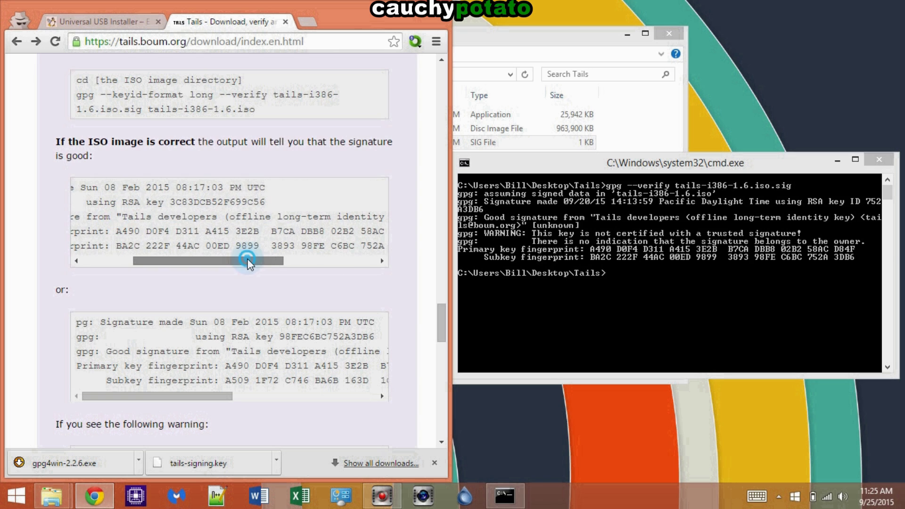
{"action": "left_click", "coordinate": [289, 260]}
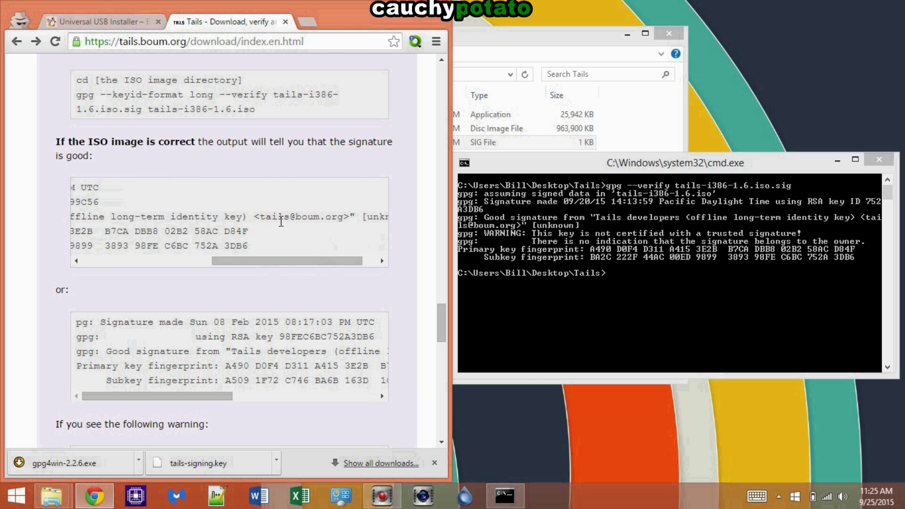
{"action": "left_click_drag", "start_coordinate": [324, 260], "coordinate": [334, 259]}
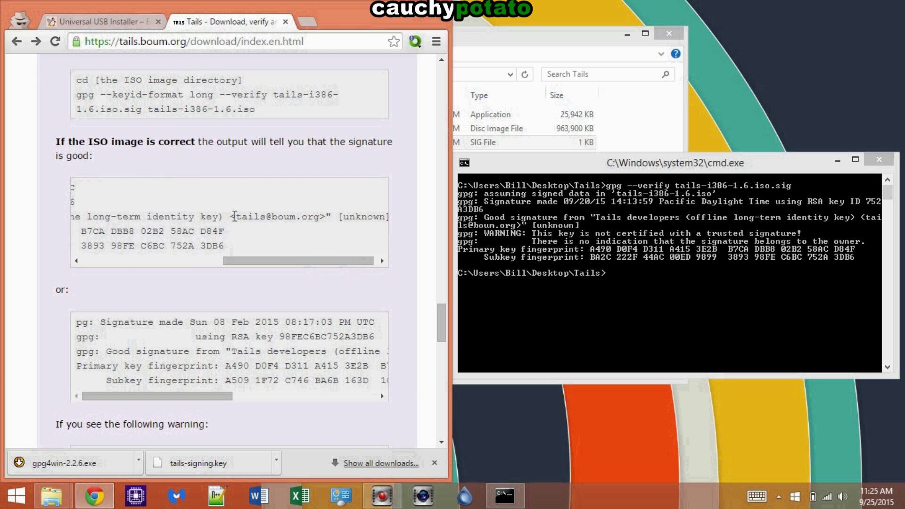
{"action": "left_click_drag", "start_coordinate": [234, 216], "coordinate": [316, 217]}
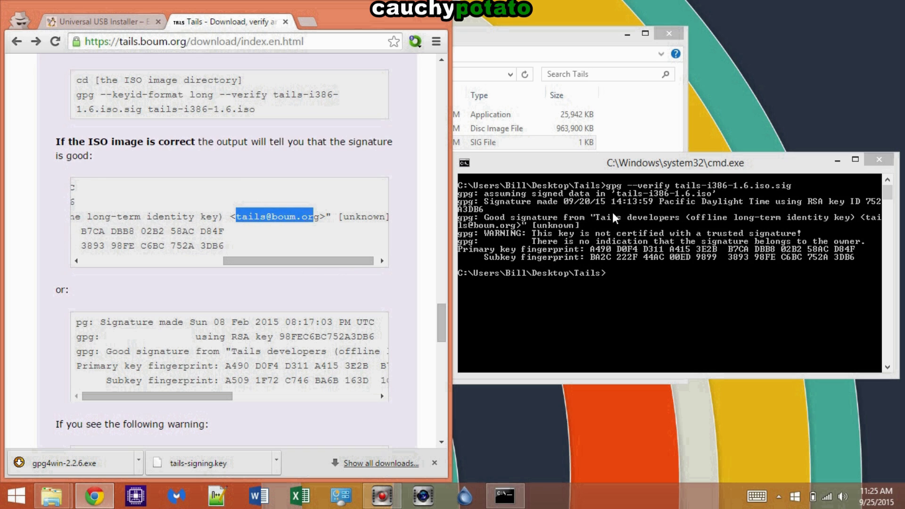
Compare against the console's gpg output, then close the console window.
{"action": "left_click", "coordinate": [592, 224]}
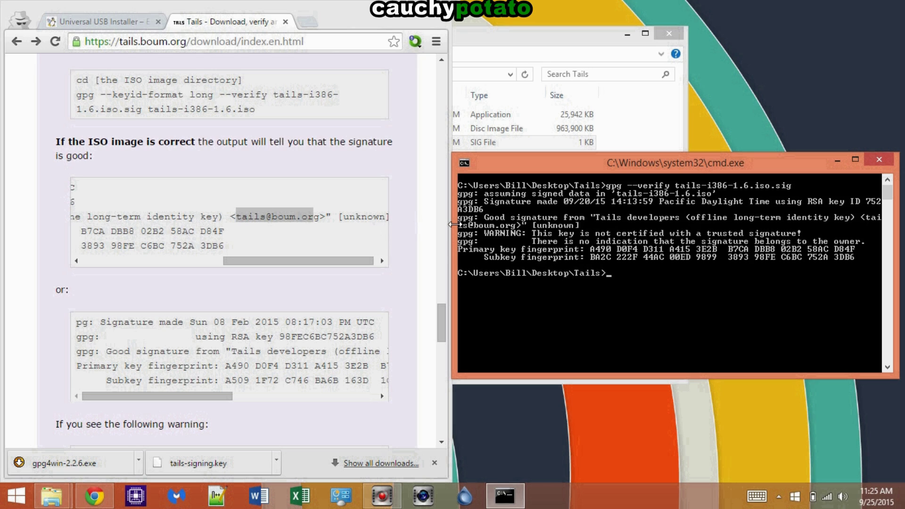
{"action": "left_click_drag", "start_coordinate": [452, 230], "coordinate": [402, 231]}
{"action": "left_click", "coordinate": [554, 226]}
{"action": "left_click", "coordinate": [875, 163]}
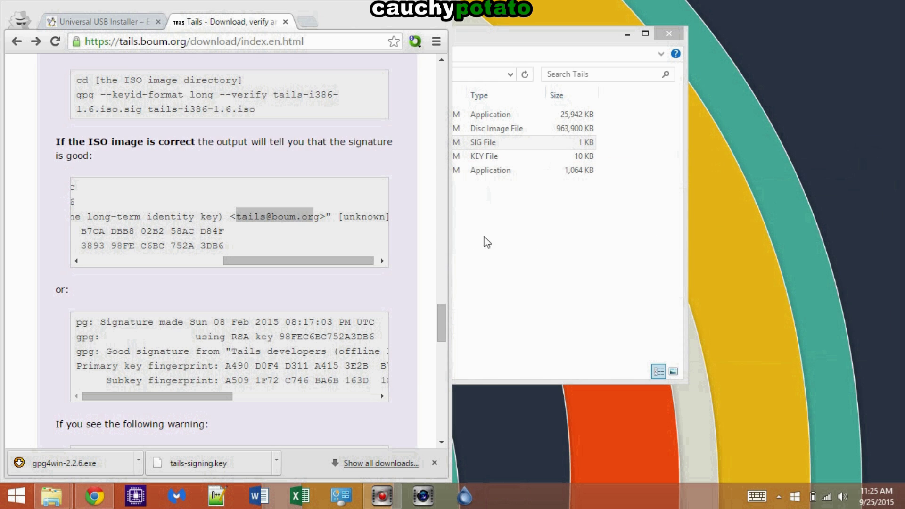
Run Universal-USB-Installer-1.9.6.1 from the Tails folder window.
{"action": "left_click", "coordinate": [529, 236]}
{"action": "mouse_move", "coordinate": [526, 44]}
{"action": "left_mouse_down"}
{"action": "mouse_move", "coordinate": [663, 55]}
{"action": "mouse_move", "coordinate": [722, 71]}
{"action": "left_mouse_up"}
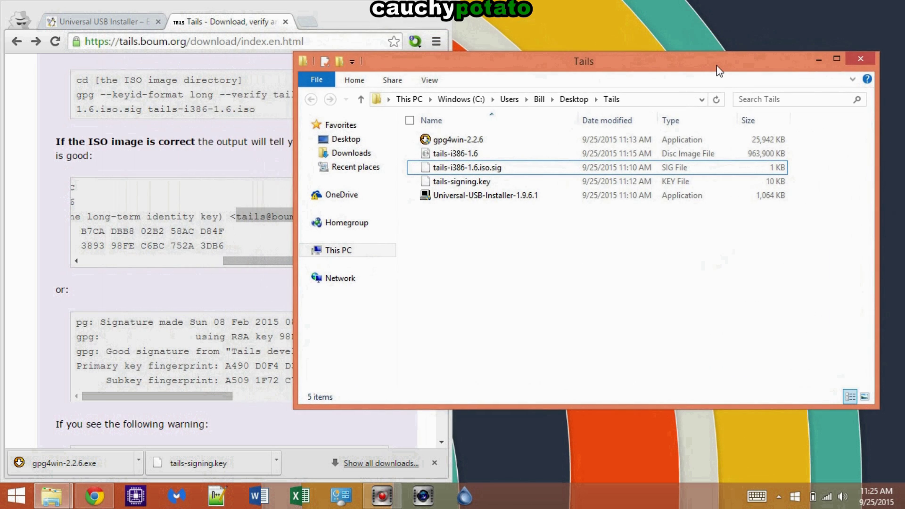
{"action": "double_click", "coordinate": [424, 21]}
{"action": "mouse_move", "coordinate": [52, 496]}
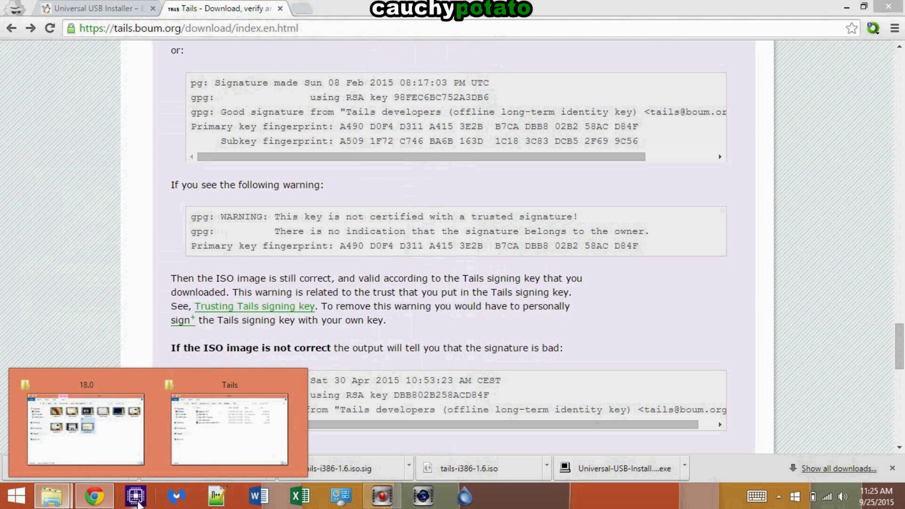
{"action": "left_click", "coordinate": [230, 424]}
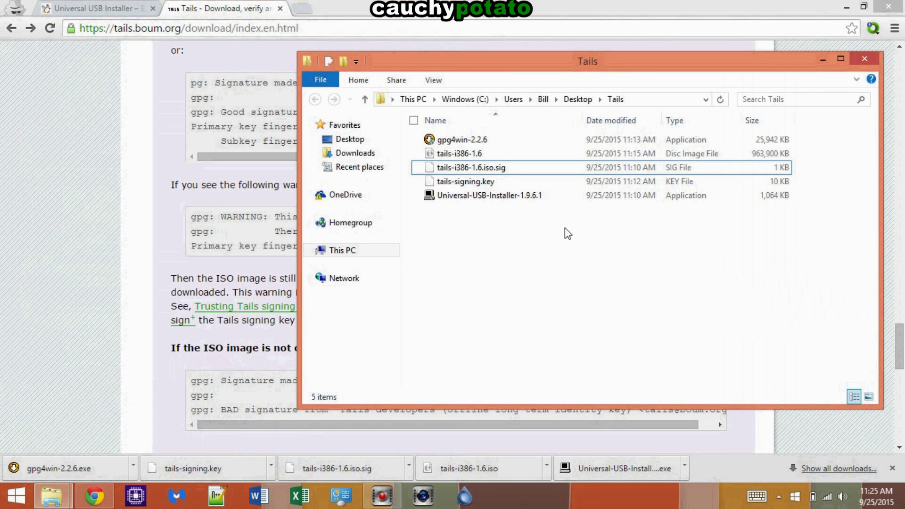
{"action": "left_click", "coordinate": [507, 201]}
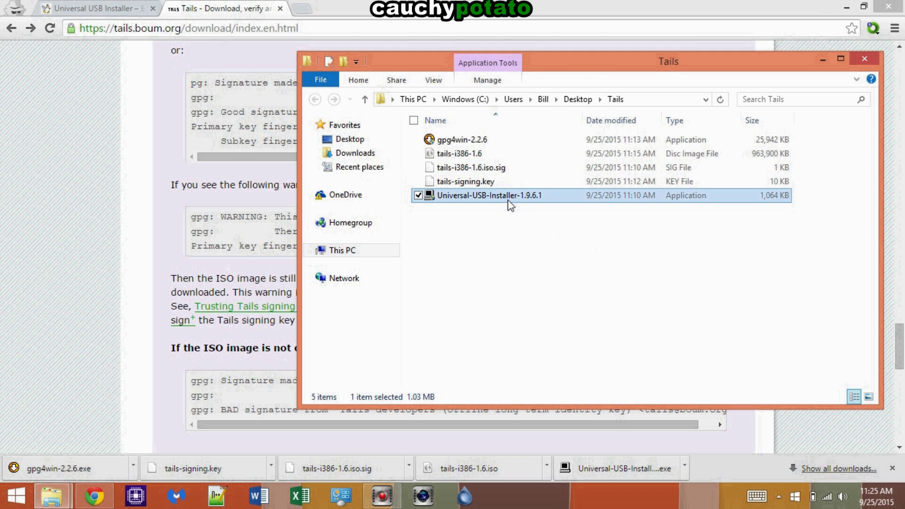
{"action": "double_click", "coordinate": [508, 200]}
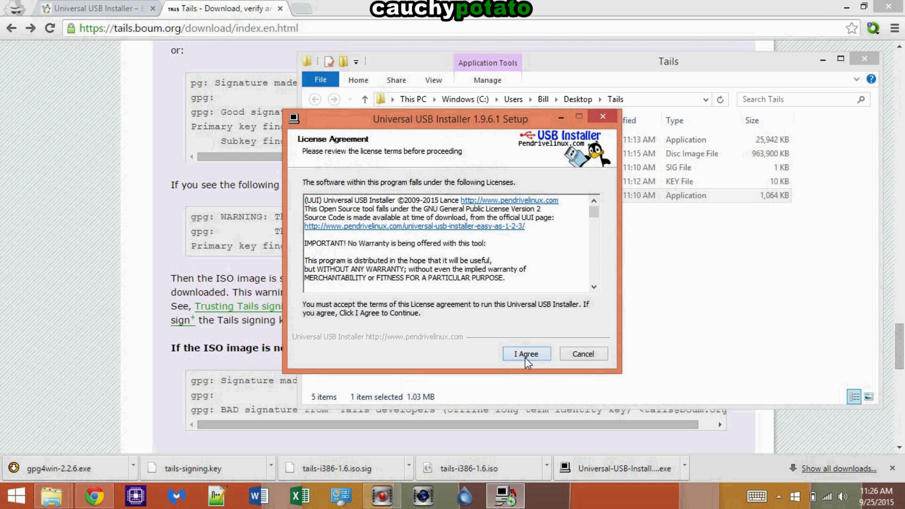
Accept the license agreement and pick Tails from the Step 1 distribution list.
{"action": "left_click", "coordinate": [525, 354]}
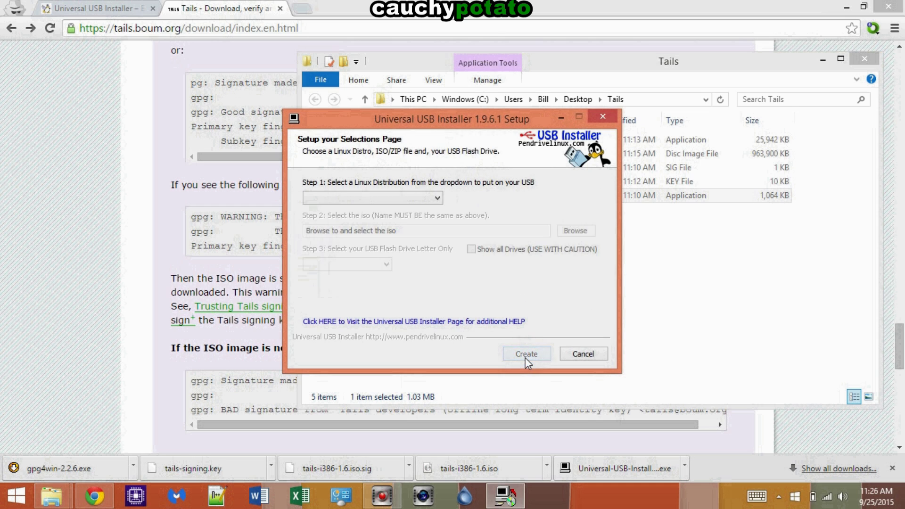
{"action": "left_click", "coordinate": [380, 199]}
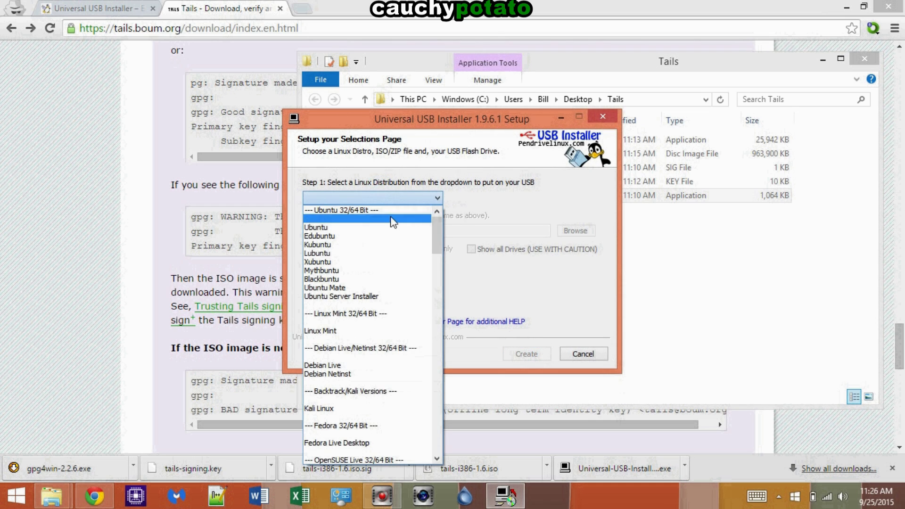
{"action": "scroll", "coordinate": [388, 227], "scroll_direction": "down", "scroll_amount": 2}
{"action": "scroll", "coordinate": [388, 226], "scroll_direction": "down", "scroll_amount": 3}
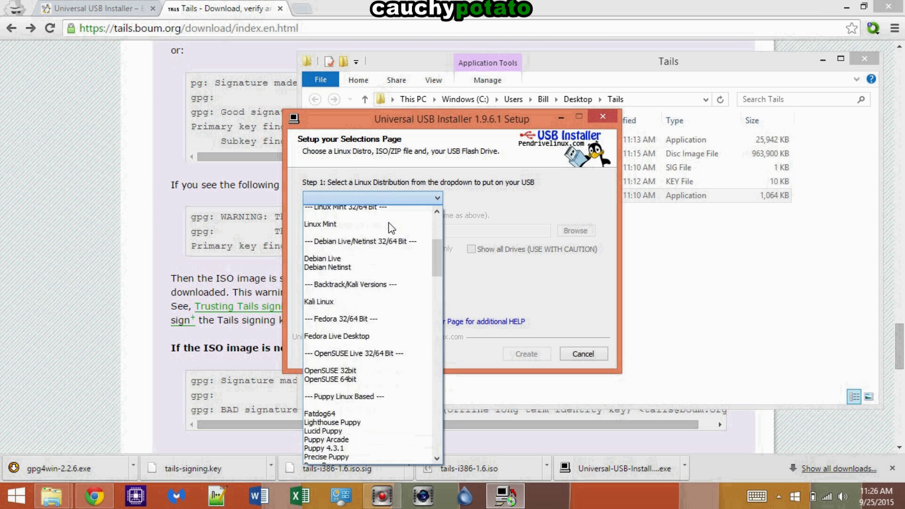
{"action": "scroll", "coordinate": [388, 226], "scroll_direction": "down", "scroll_amount": 3}
{"action": "scroll", "coordinate": [388, 226], "scroll_direction": "down", "scroll_amount": 3}
{"action": "scroll", "coordinate": [388, 227], "scroll_direction": "down", "scroll_amount": 3}
{"action": "scroll", "coordinate": [388, 227], "scroll_direction": "down", "scroll_amount": 4}
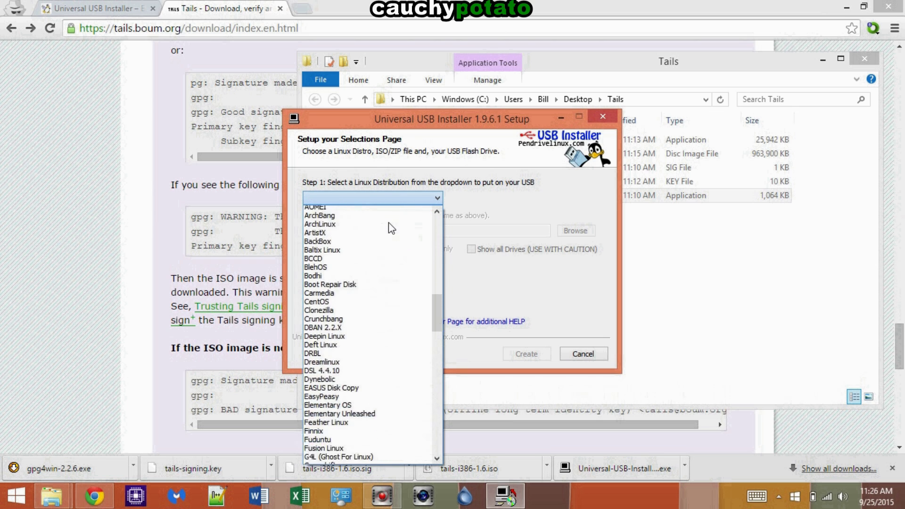
{"action": "scroll", "coordinate": [388, 226], "scroll_direction": "down", "scroll_amount": 2}
{"action": "scroll", "coordinate": [387, 226], "scroll_direction": "down", "scroll_amount": 3}
{"action": "scroll", "coordinate": [389, 226], "scroll_direction": "down", "scroll_amount": 1}
{"action": "scroll", "coordinate": [387, 226], "scroll_direction": "down", "scroll_amount": 1}
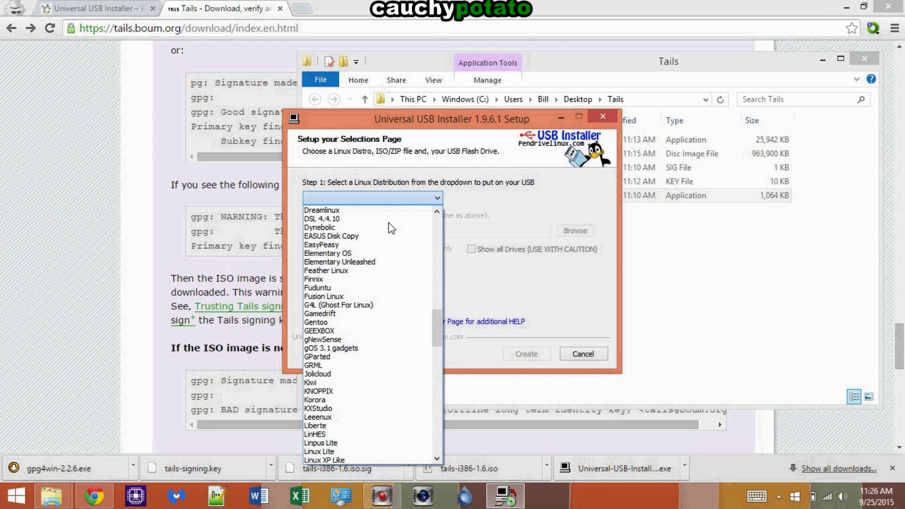
{"action": "scroll", "coordinate": [388, 226], "scroll_direction": "down", "scroll_amount": 1}
{"action": "scroll", "coordinate": [388, 226], "scroll_direction": "down", "scroll_amount": 2}
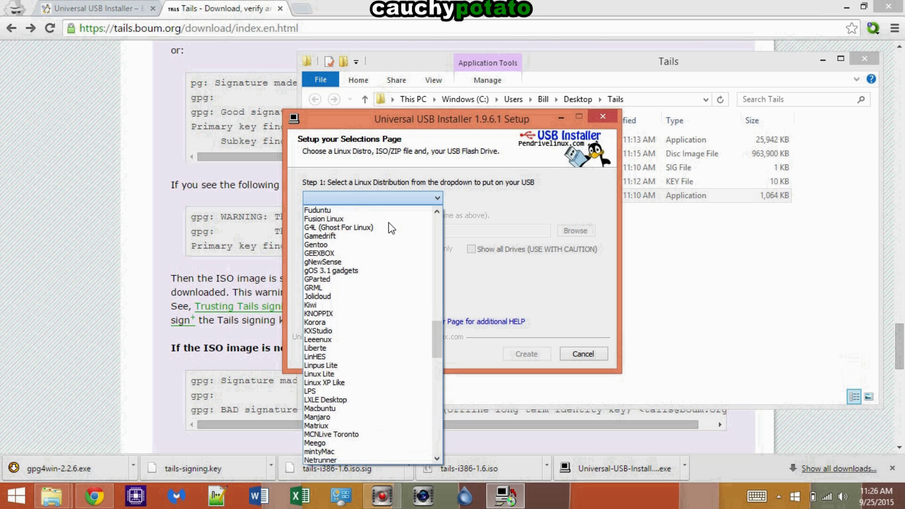
{"action": "scroll", "coordinate": [388, 226], "scroll_direction": "down", "scroll_amount": 1}
{"action": "scroll", "coordinate": [389, 223], "scroll_direction": "down", "scroll_amount": 2}
{"action": "scroll", "coordinate": [388, 223], "scroll_direction": "down", "scroll_amount": 2}
{"action": "scroll", "coordinate": [388, 223], "scroll_direction": "down", "scroll_amount": 3}
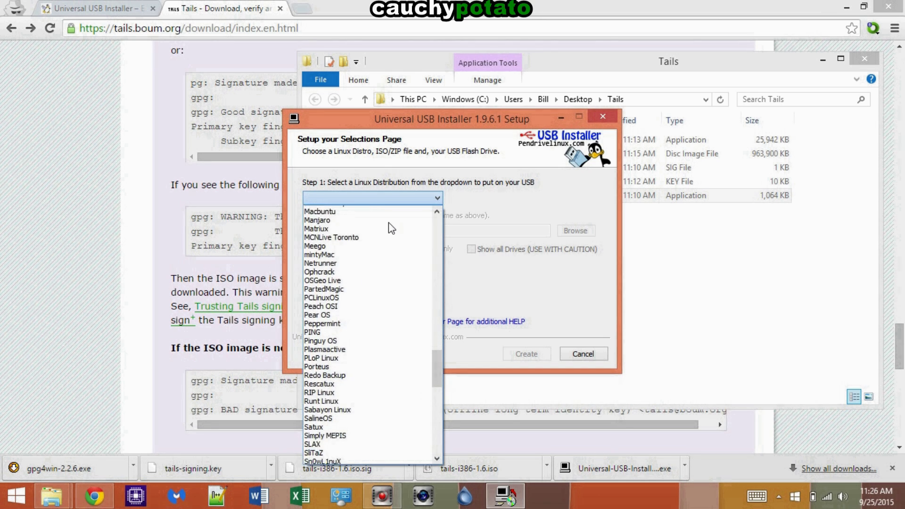
{"action": "scroll", "coordinate": [389, 222], "scroll_direction": "down", "scroll_amount": 2}
{"action": "scroll", "coordinate": [388, 226], "scroll_direction": "down", "scroll_amount": 1}
{"action": "scroll", "coordinate": [367, 283], "scroll_direction": "down", "scroll_amount": 2}
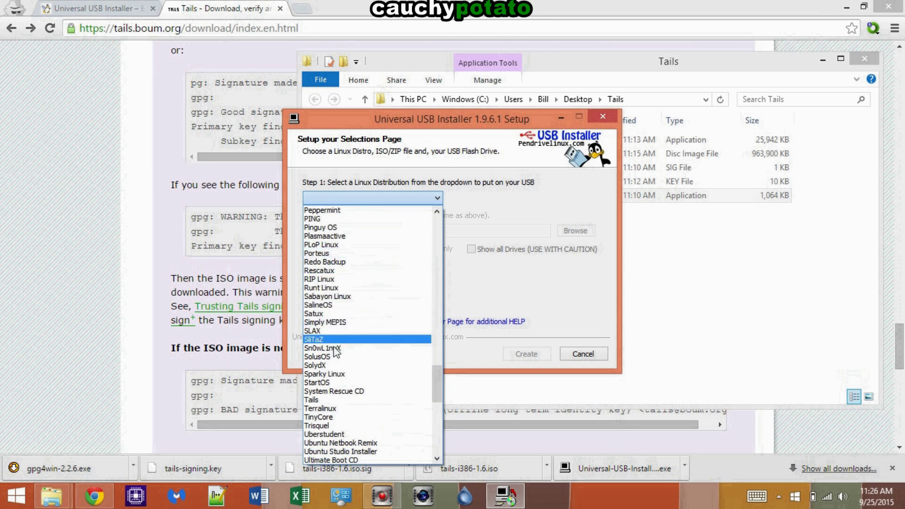
{"action": "left_click", "coordinate": [344, 400]}
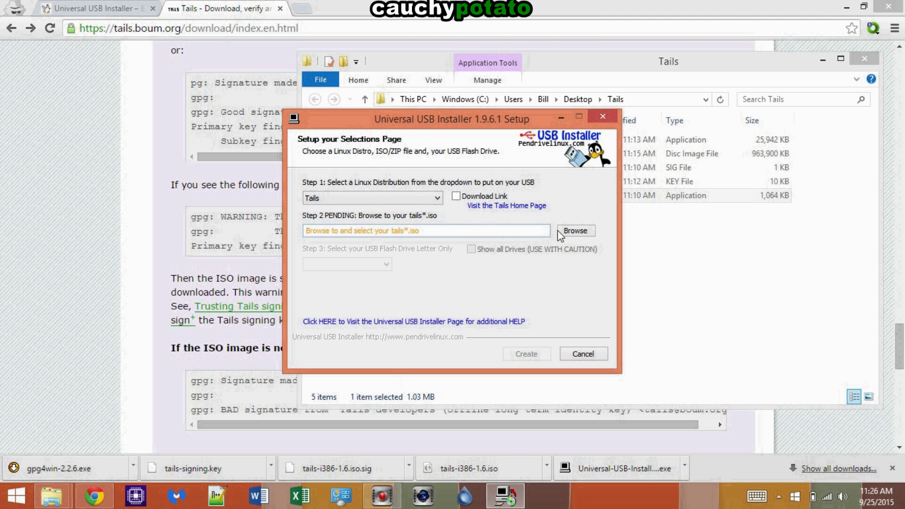
Browse to and choose tails-i386-1.6 as the ISO file.
{"action": "left_click", "coordinate": [575, 232]}
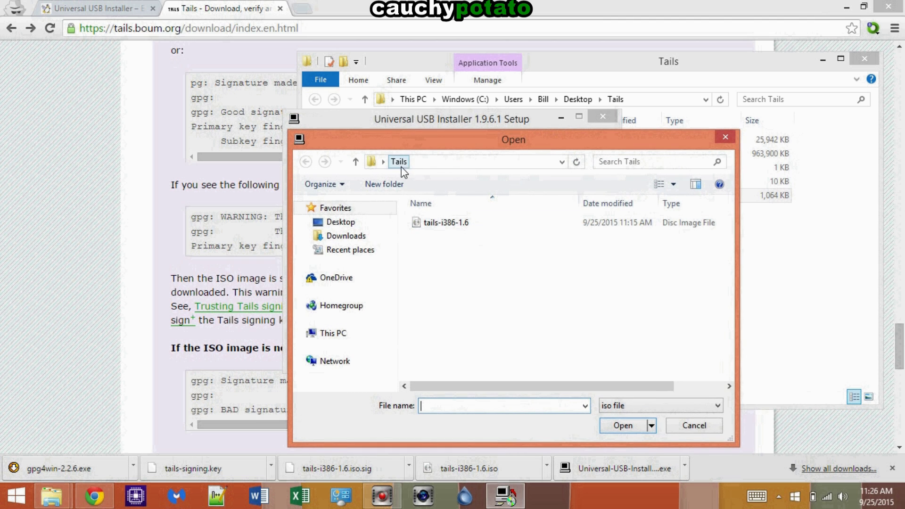
{"action": "left_click", "coordinate": [456, 223]}
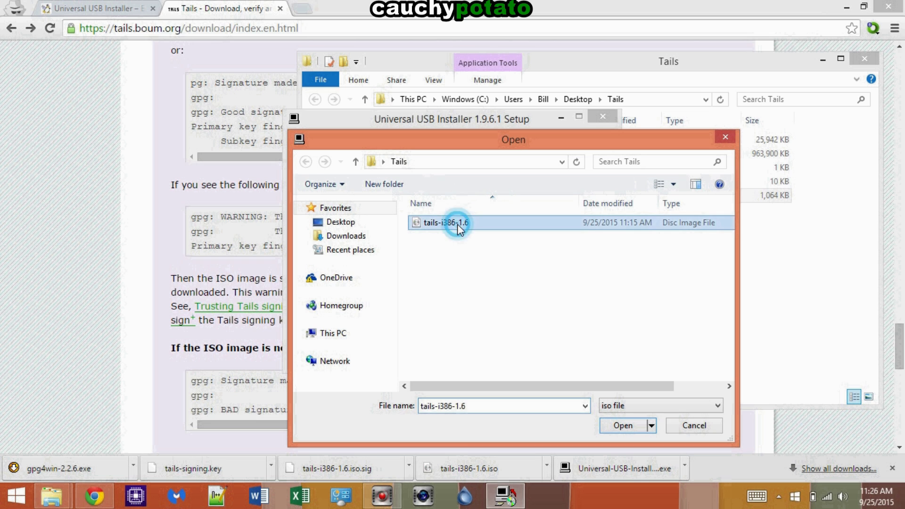
{"action": "left_click", "coordinate": [630, 425]}
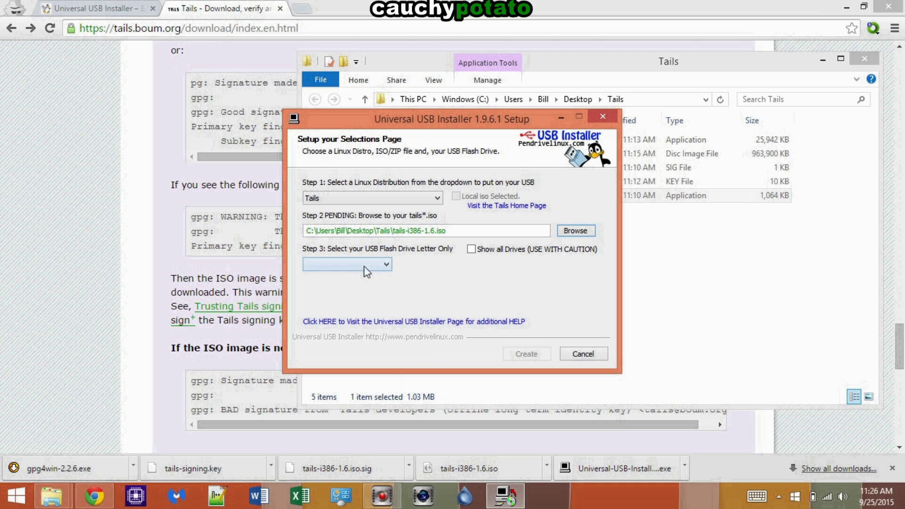
Confirm the UUI (D:) drive is empty in File Explorer, then close it.
{"action": "right_click", "coordinate": [51, 499]}
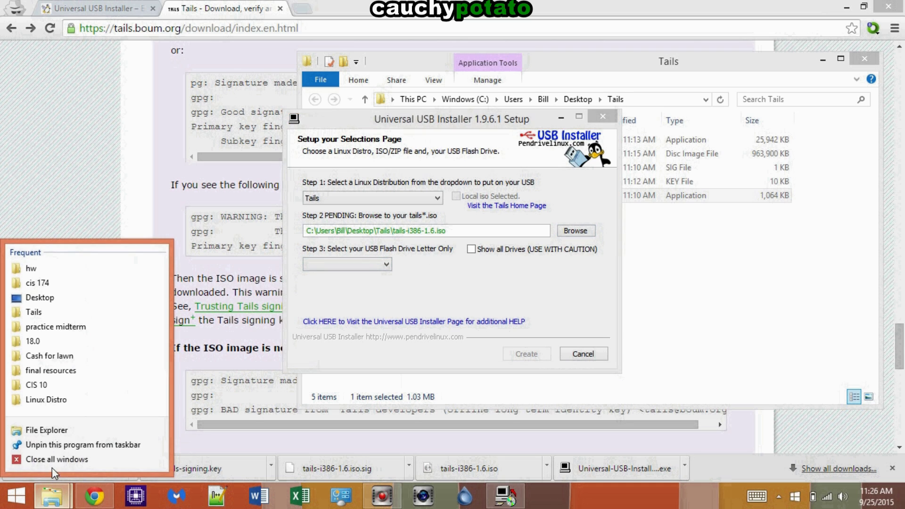
{"action": "left_click", "coordinate": [74, 433]}
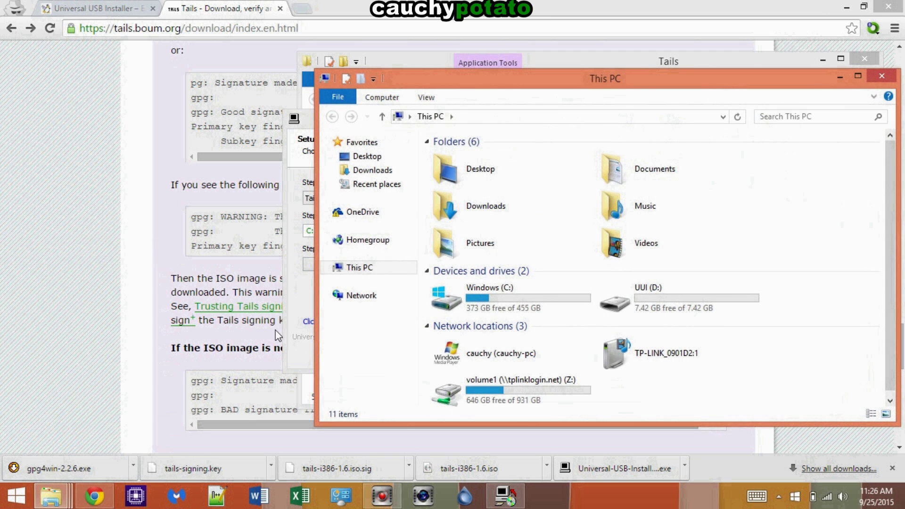
{"action": "left_click", "coordinate": [650, 301]}
{"action": "double_click", "coordinate": [650, 300]}
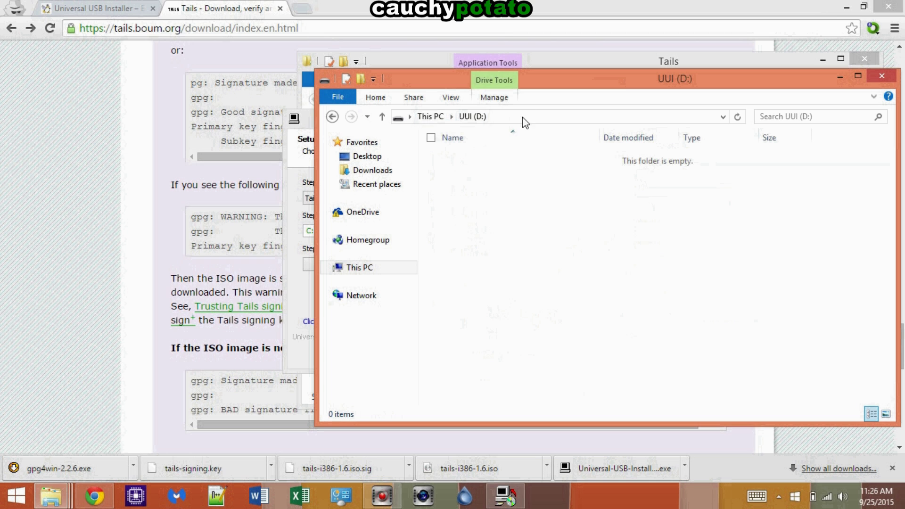
{"action": "left_click", "coordinate": [877, 76]}
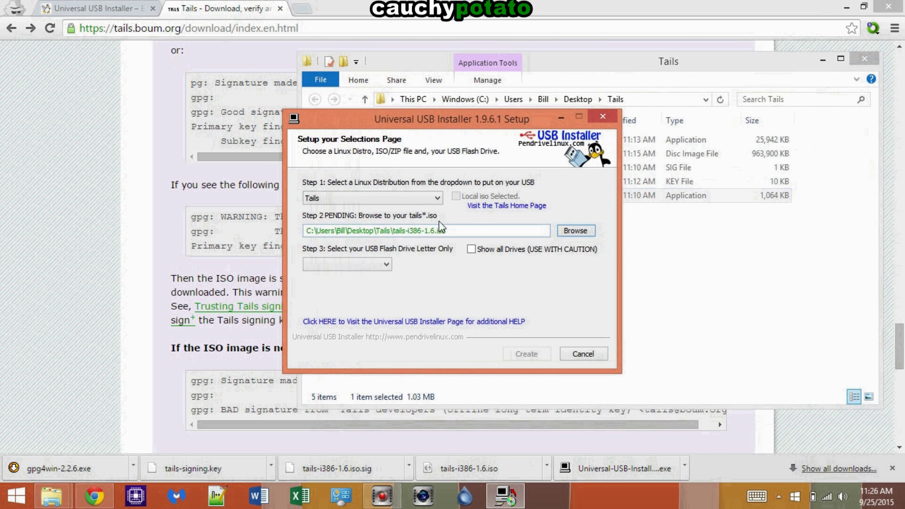
Select D:\ UUI 7GB, tick Format D:\ Drive, and click Create.
{"action": "left_click", "coordinate": [361, 267]}
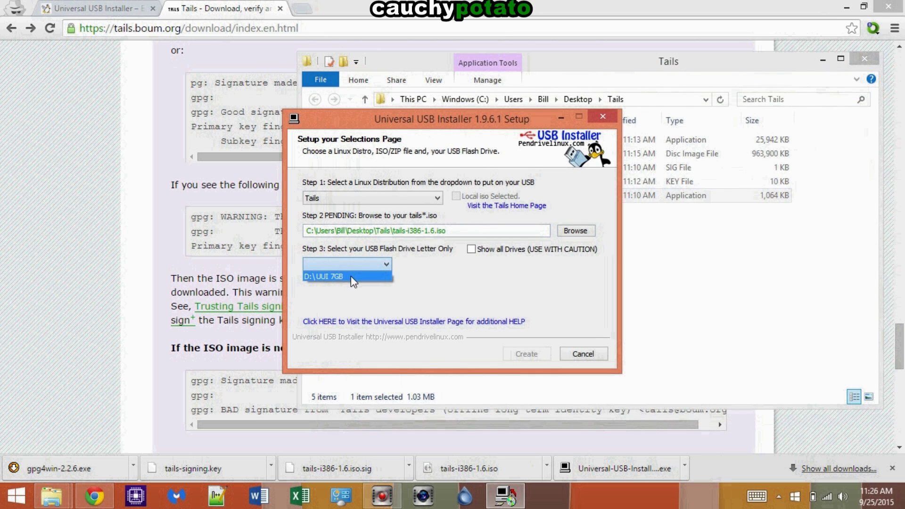
{"action": "left_click", "coordinate": [350, 276]}
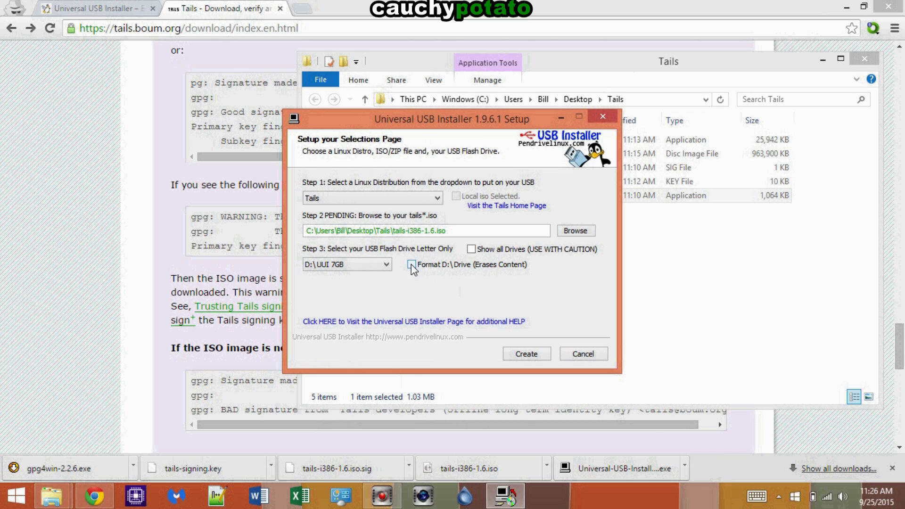
{"action": "left_click", "coordinate": [413, 266]}
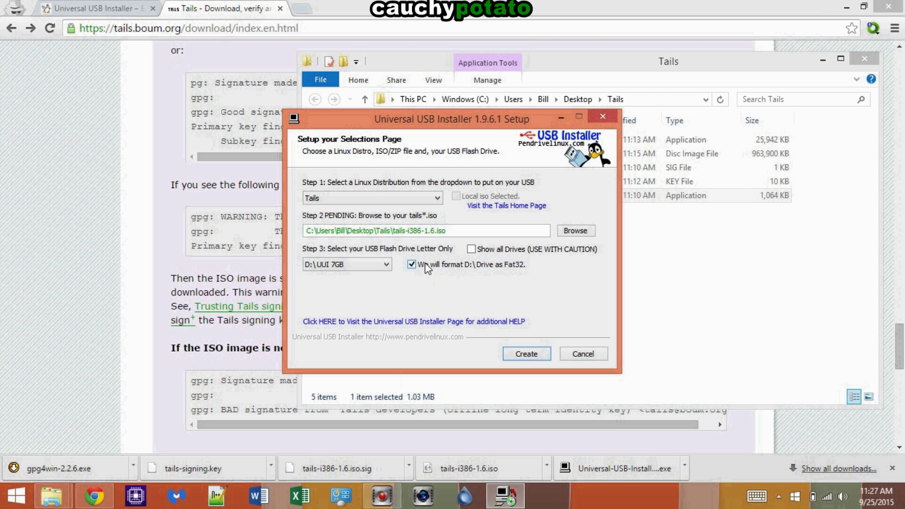
{"action": "left_click", "coordinate": [535, 354]}
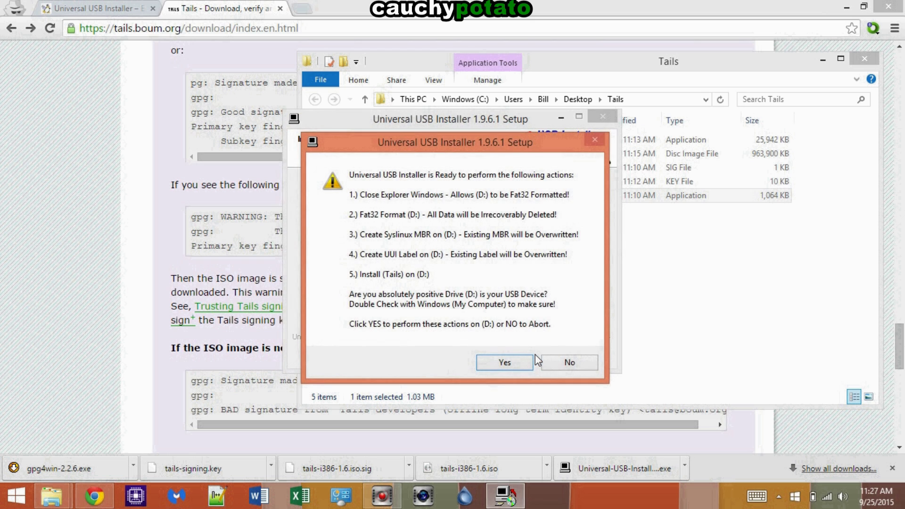
Approve formatting and installing Tails on D:, close the finished installer, then open Start.
{"action": "left_click", "coordinate": [504, 363]}
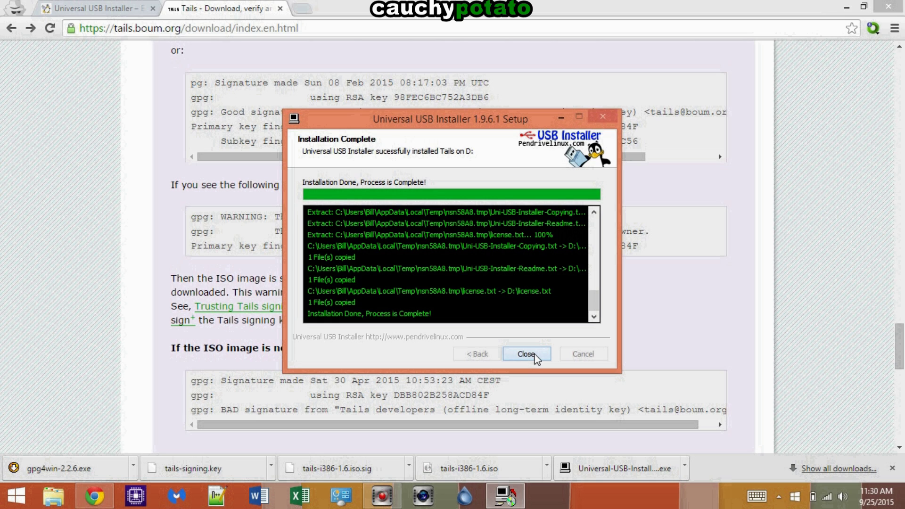
{"action": "left_click", "coordinate": [527, 354]}
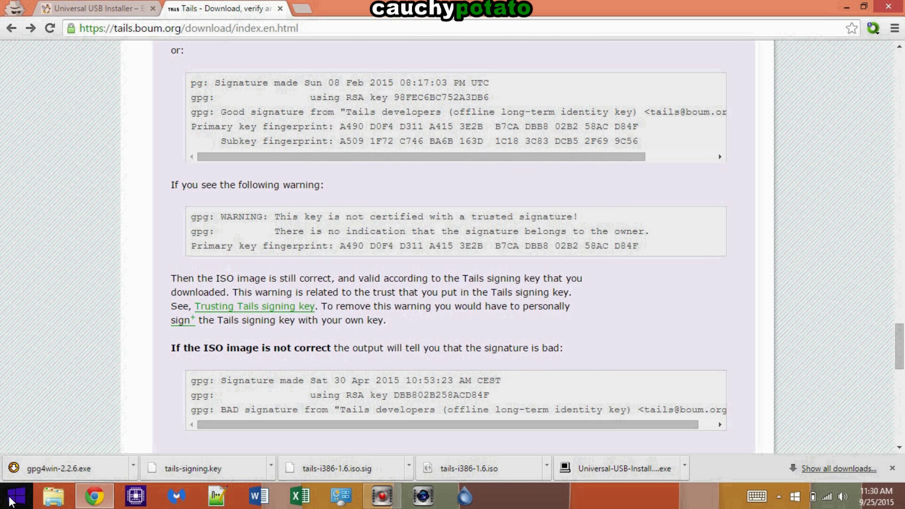
{"action": "left_click", "coordinate": [11, 499]}
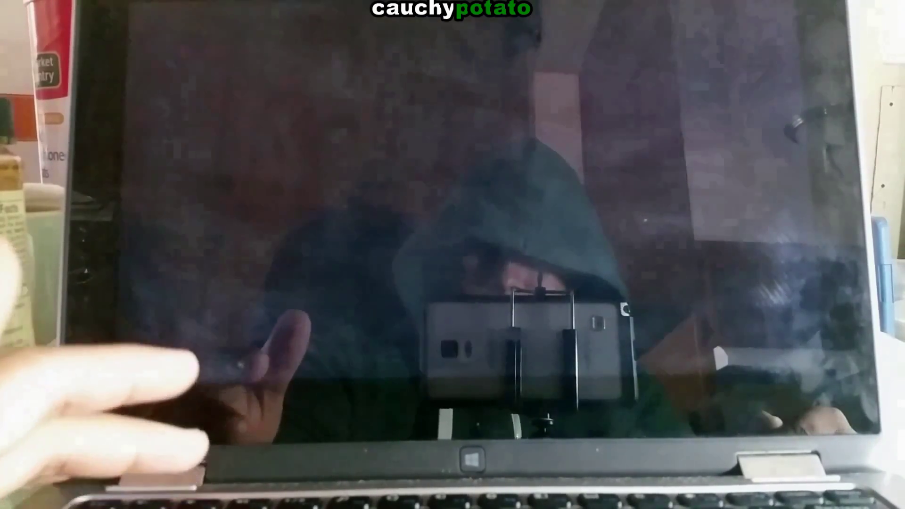
Check LEGACY BOOT lists USB Storage Device above Hard Drive, then save and exit.
{"action": "key", "text": "F2"}
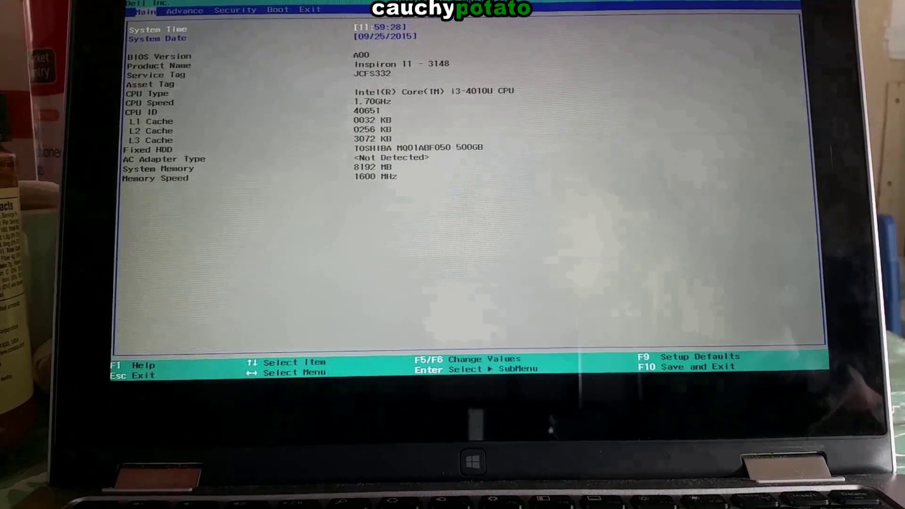
{"action": "key", "text": "Right"}
{"action": "key", "text": "Right"}
{"action": "key", "text": "Right"}
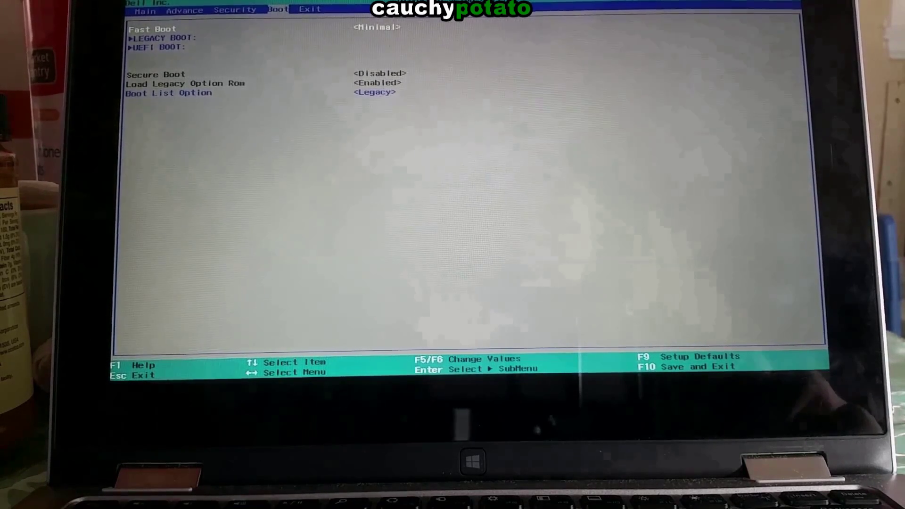
{"action": "key", "text": "Down"}
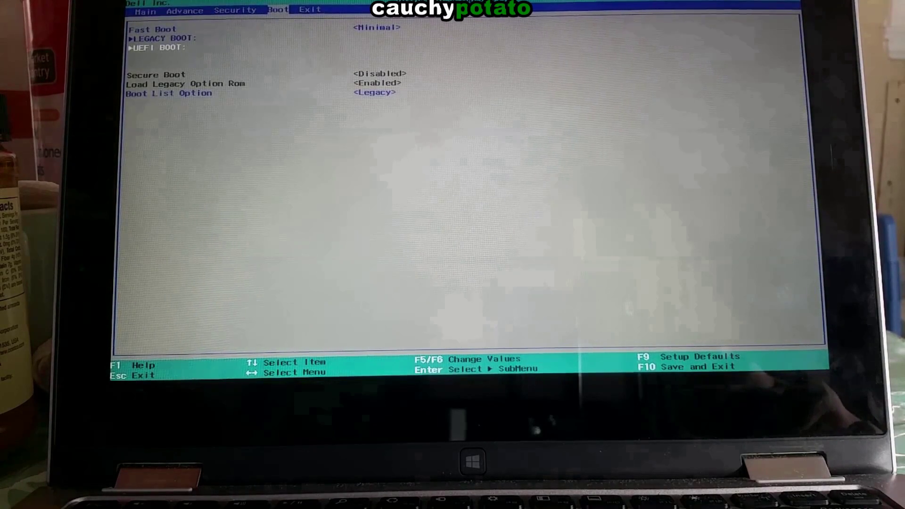
{"action": "key", "text": "Down"}
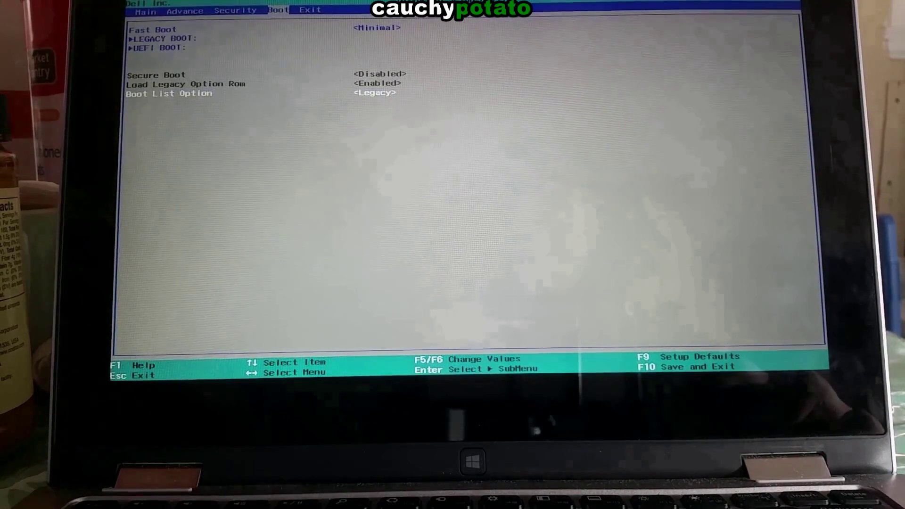
{"action": "key", "text": "Return"}
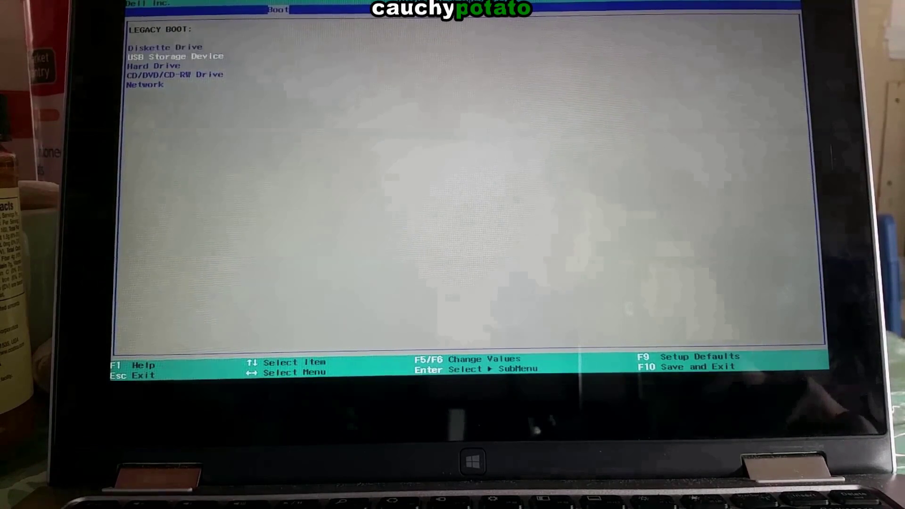
{"action": "key", "text": "Down"}
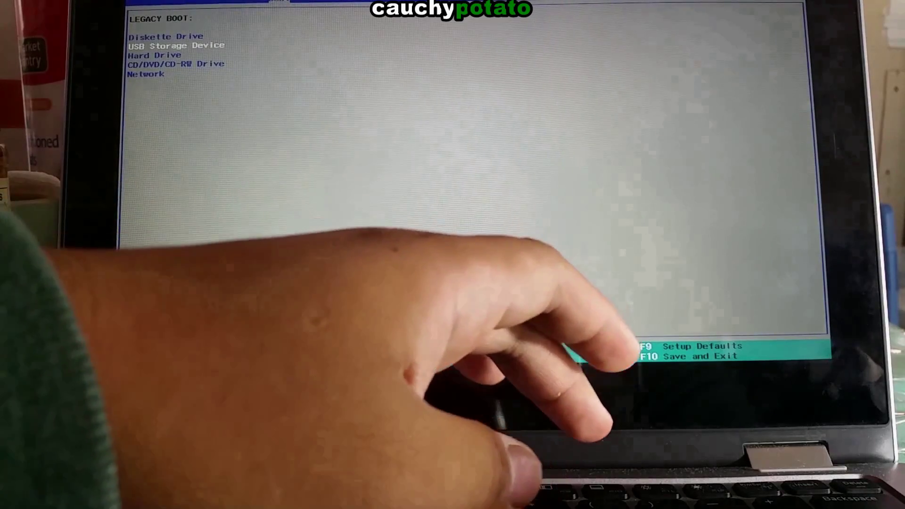
{"action": "key", "text": "F10"}
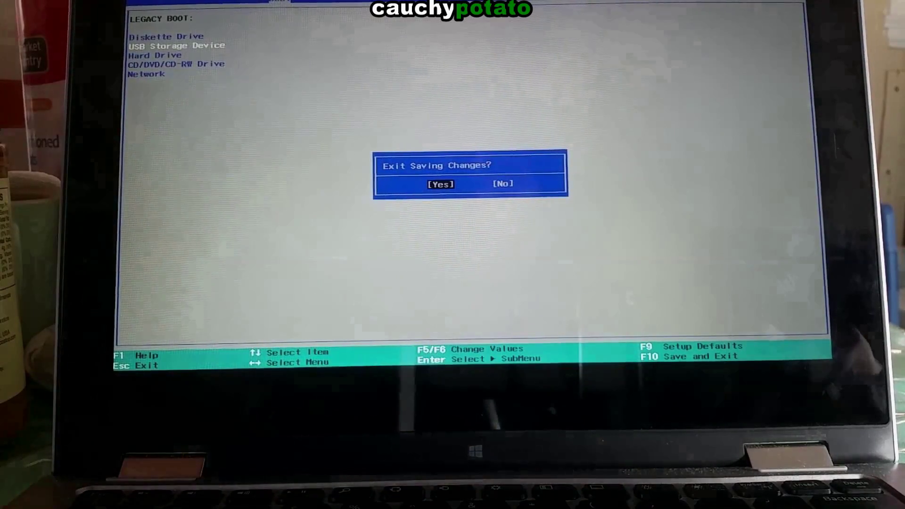
{"action": "key", "text": "Return"}
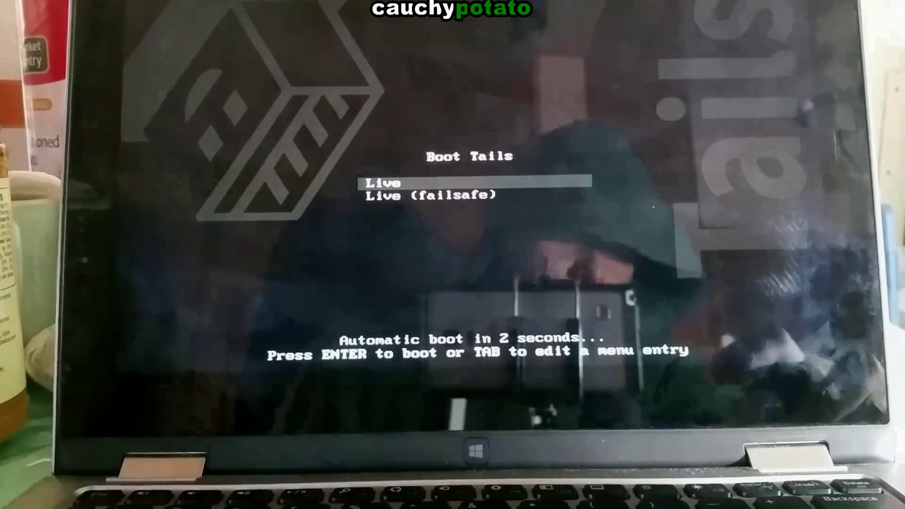
Boot the Live entry from the Boot Tails menu.
{"action": "key", "text": "Return"}
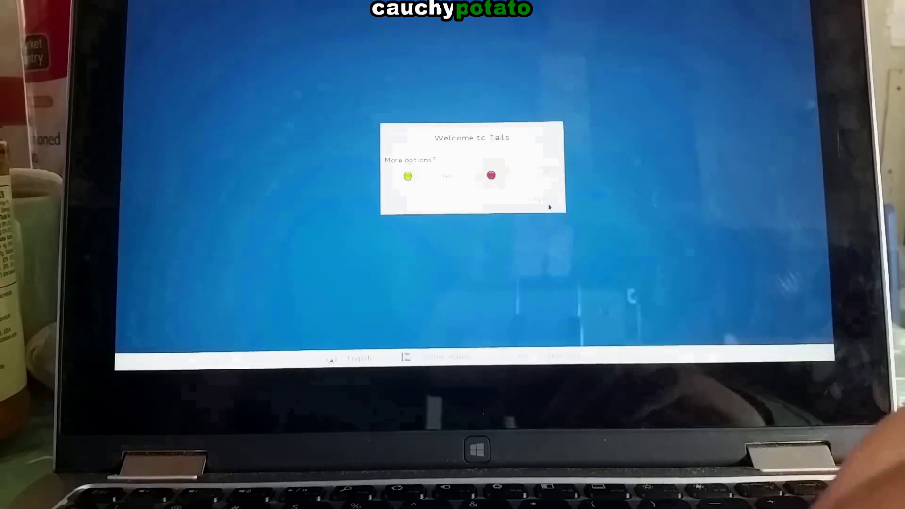
Log in to Tails from the Welcome screen with More options left at No.
{"action": "left_click", "coordinate": [543, 201]}
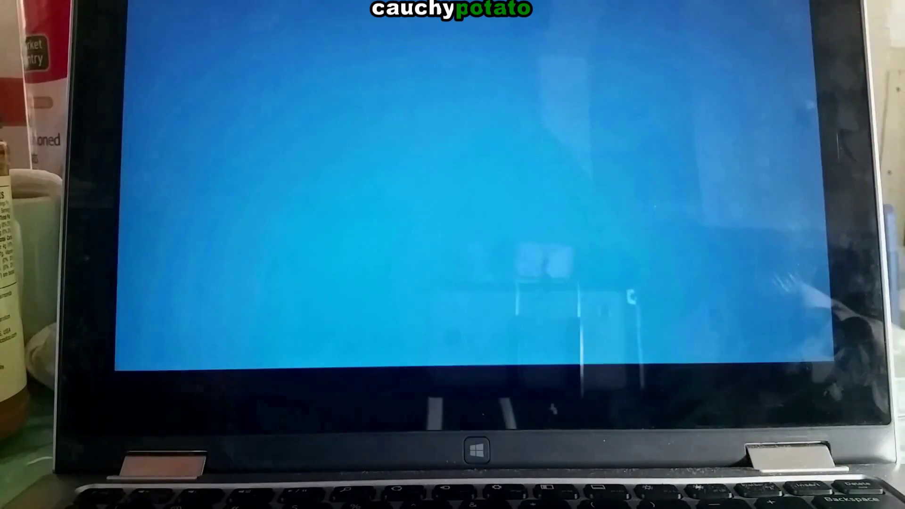